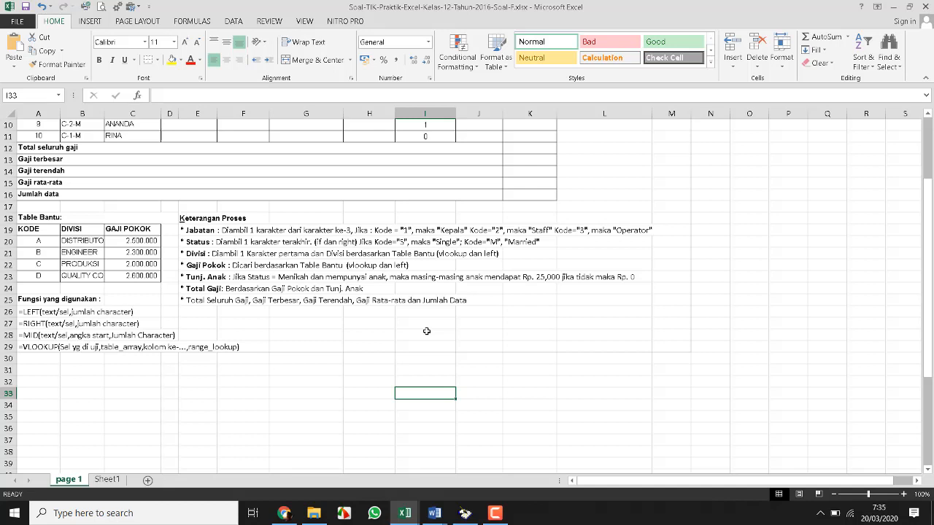
Examine the employee salary table and the highlighted duplicate codes in cells B8 and B9.
left_click(378, 335)
scroll(329, 277, "up", 3)
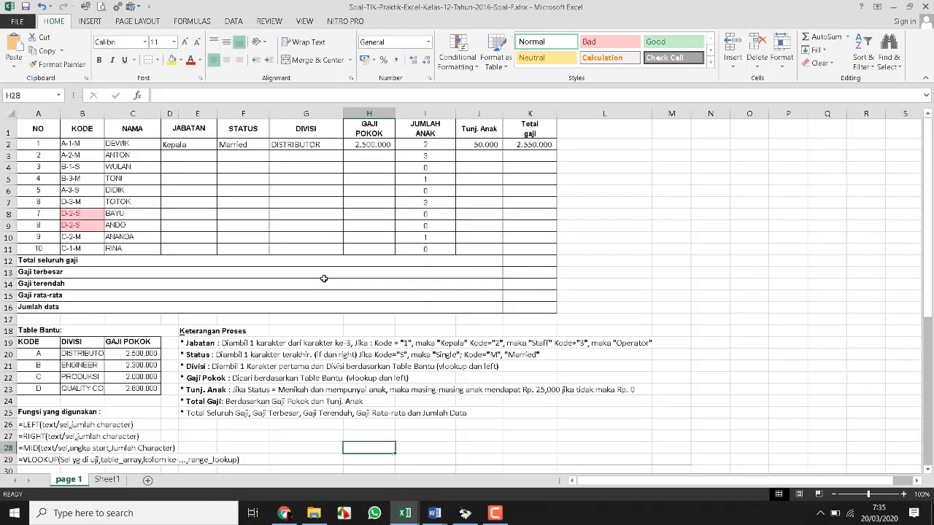
scroll(323, 278, "down", 2)
scroll(323, 278, "up", 2)
left_click_drag(72, 214, 83, 225)
left_click(97, 258)
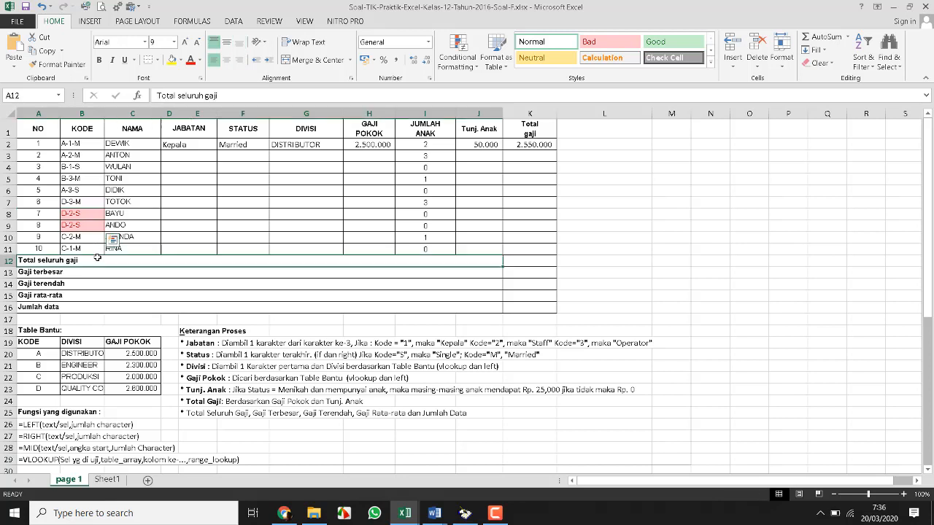
left_click(85, 214)
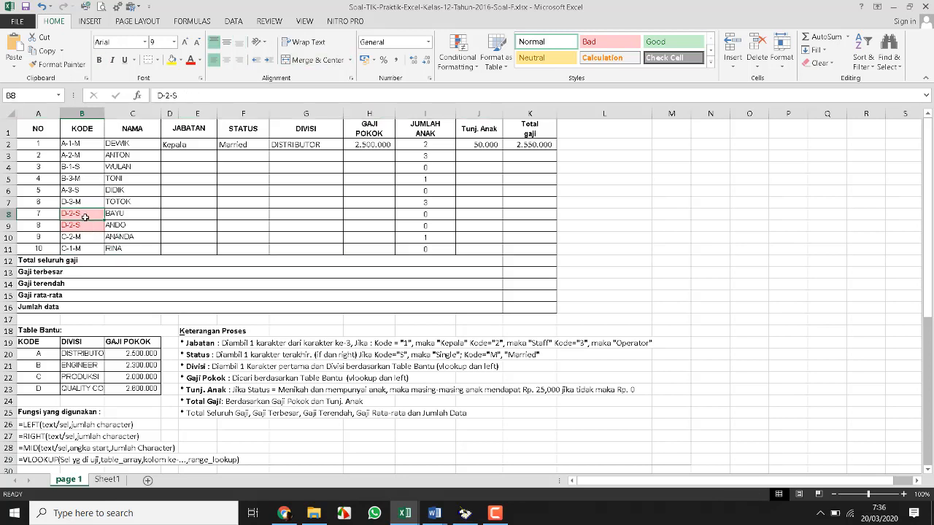
left_click(83, 225)
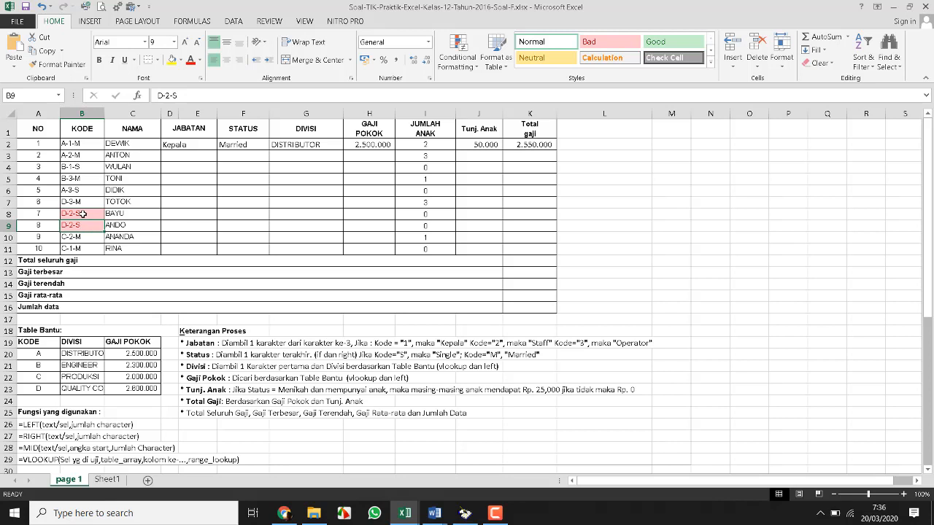
left_click_drag(83, 215, 86, 226)
left_click(90, 238)
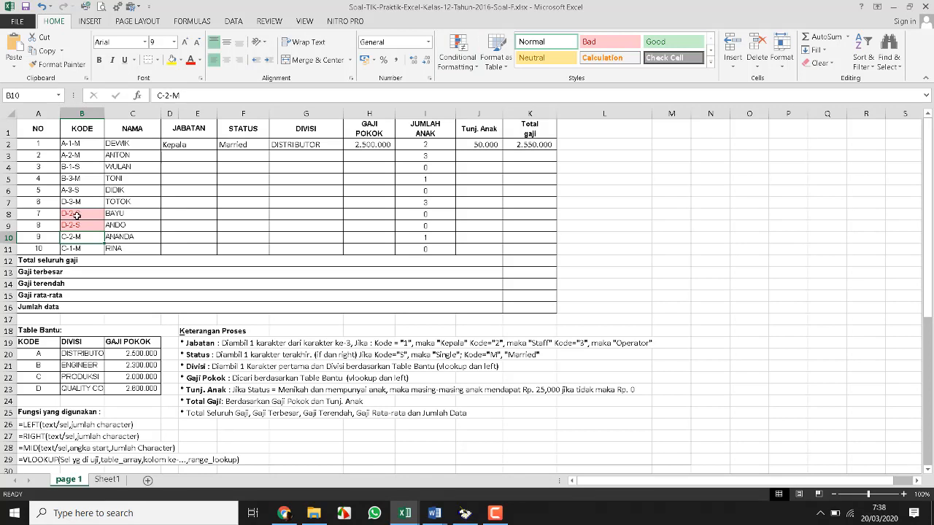
Change the code in B3 to A-1-M so that it matches the code in B2.
left_click(73, 144)
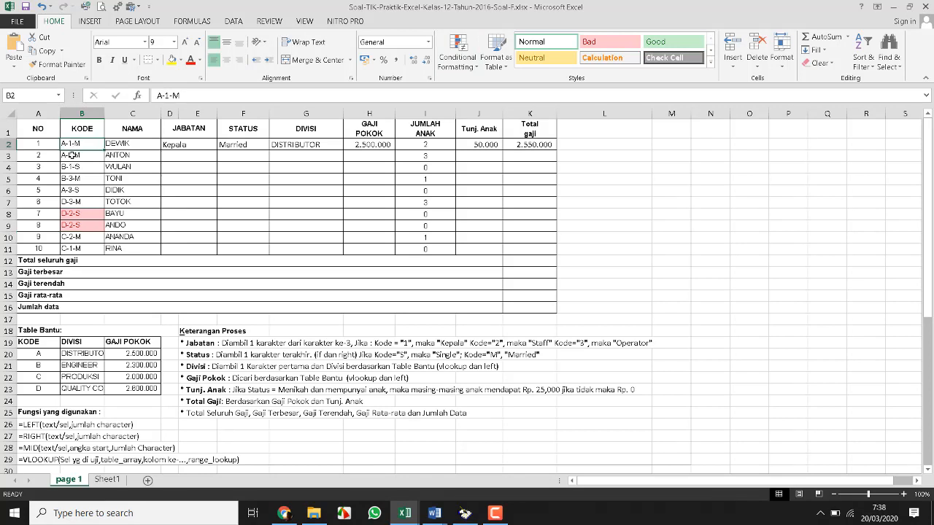
left_click(71, 155)
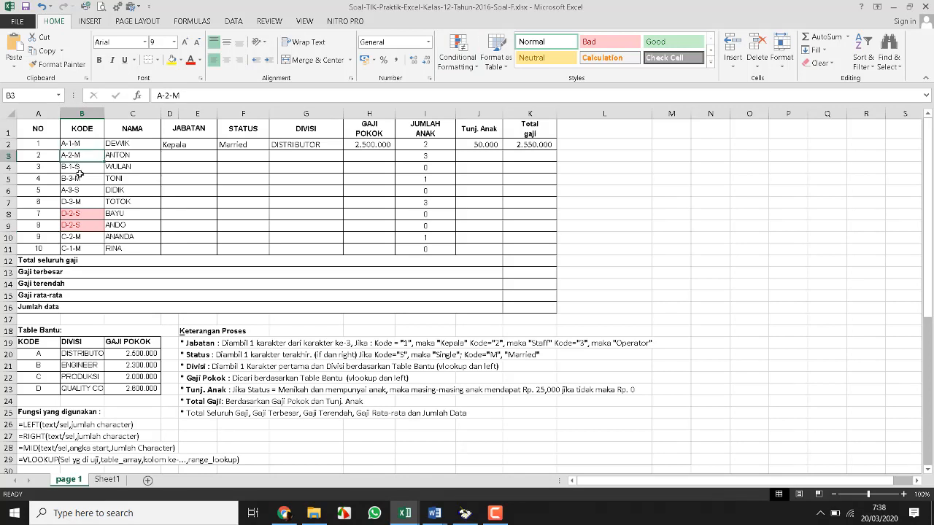
left_click(165, 96)
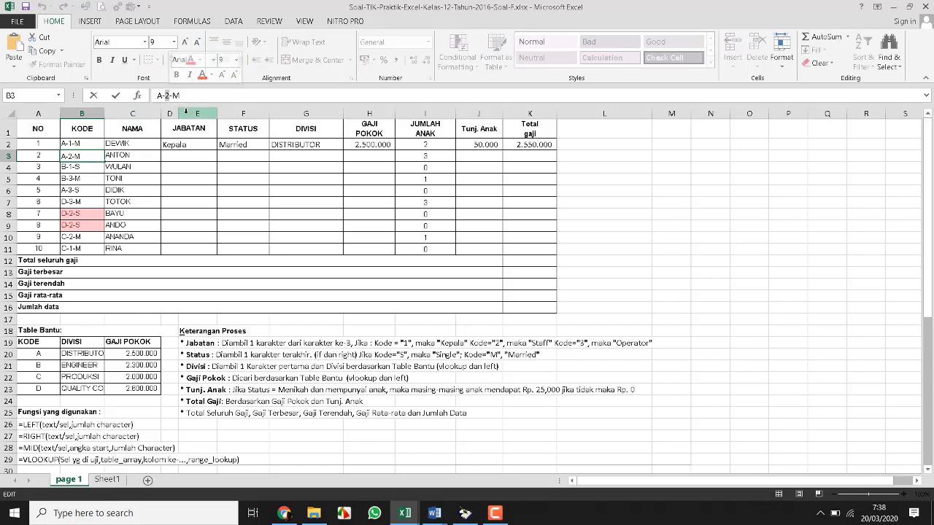
key("Delete")
type("1")
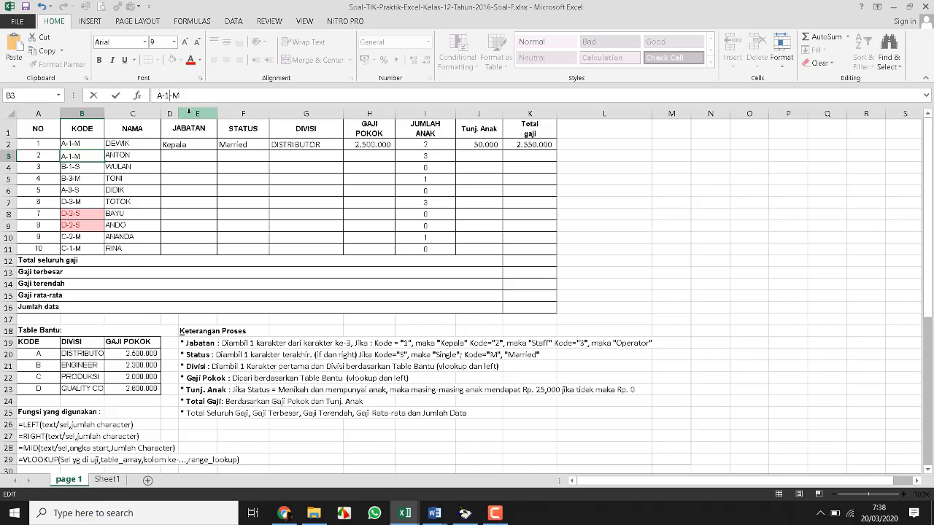
key("Return")
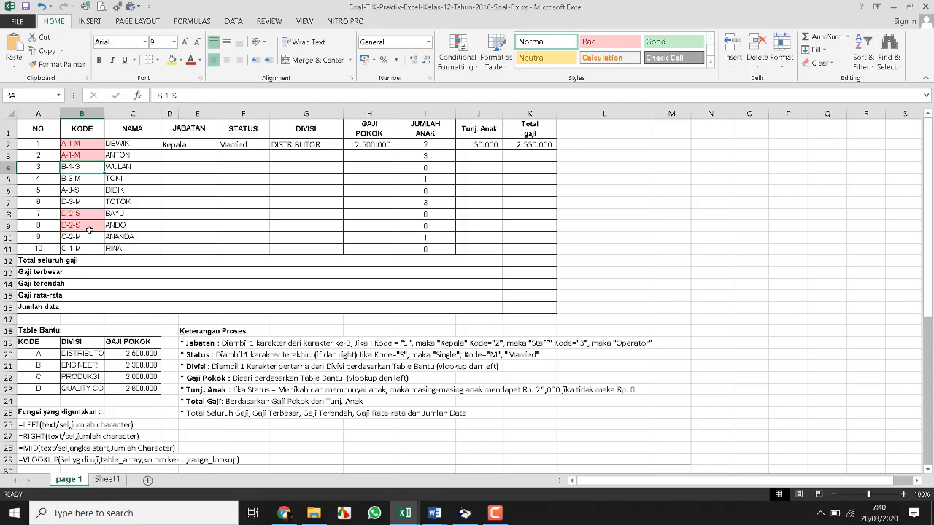
left_click(475, 69)
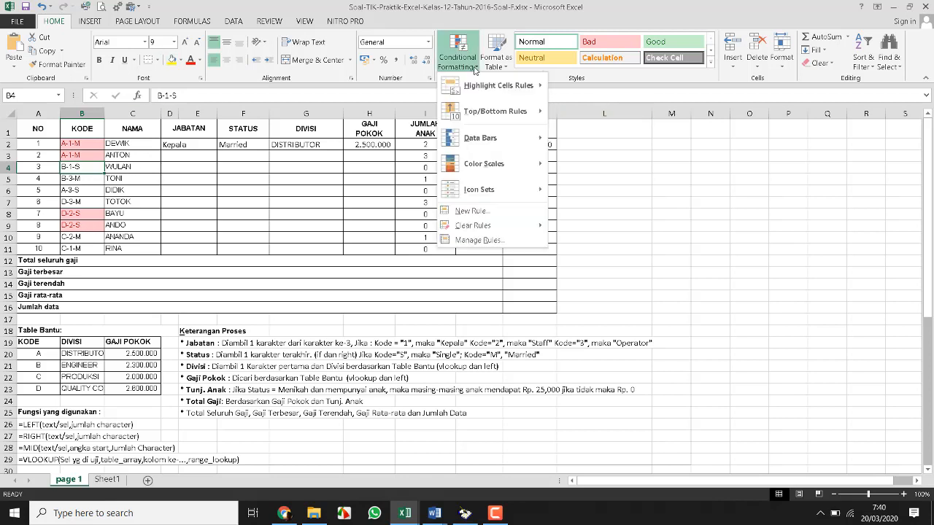
mouse_move(478, 176)
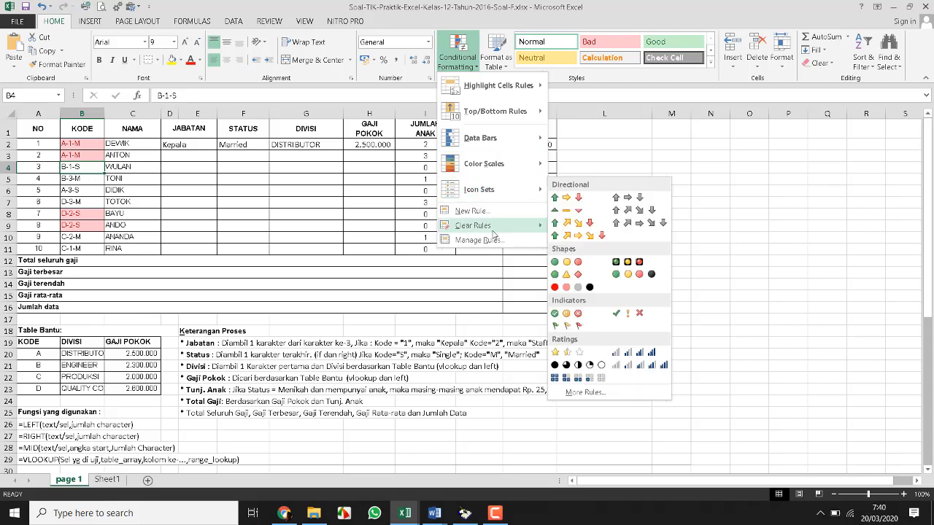
mouse_move(507, 88)
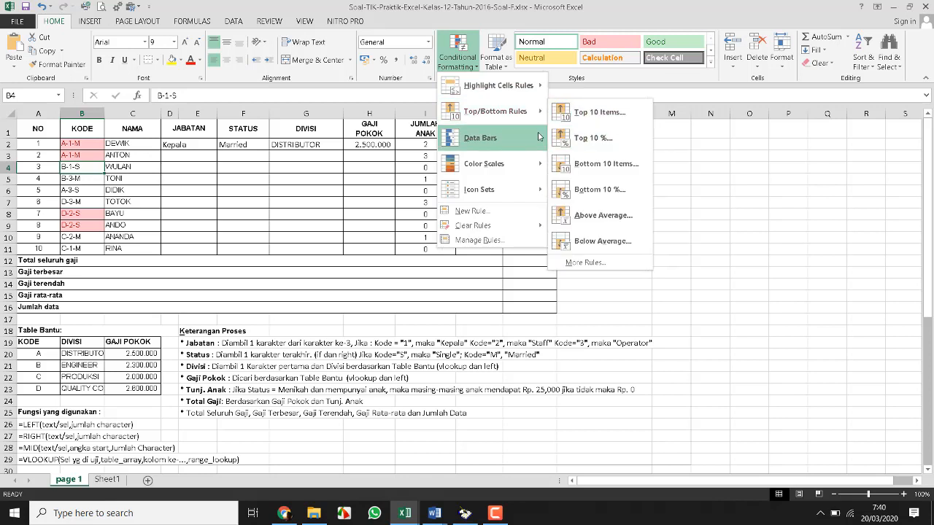
mouse_move(525, 169)
mouse_move(516, 110)
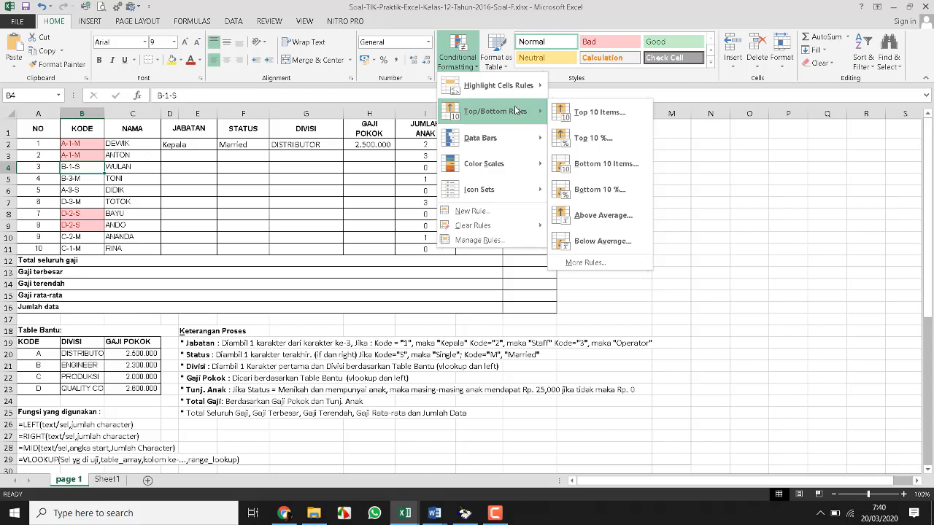
left_click(304, 213)
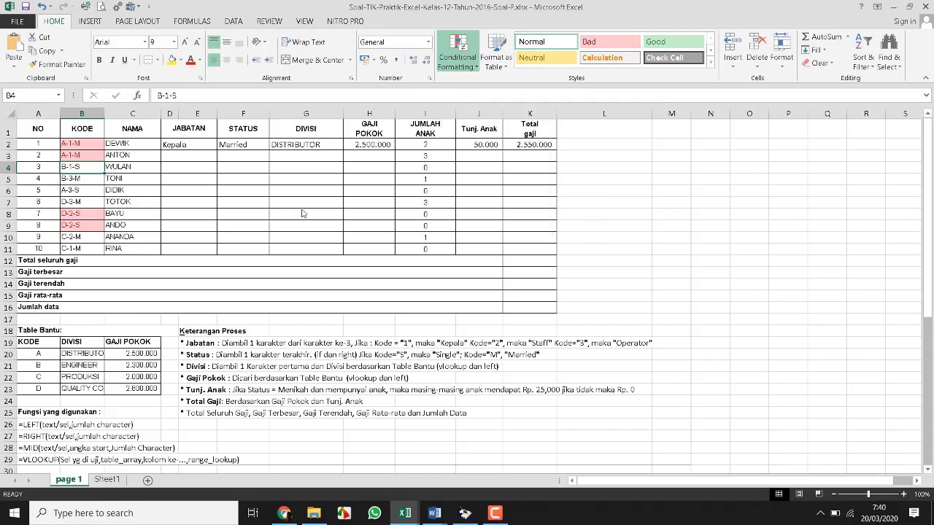
Restore the code in B3 to A-2-M.
left_click(78, 155)
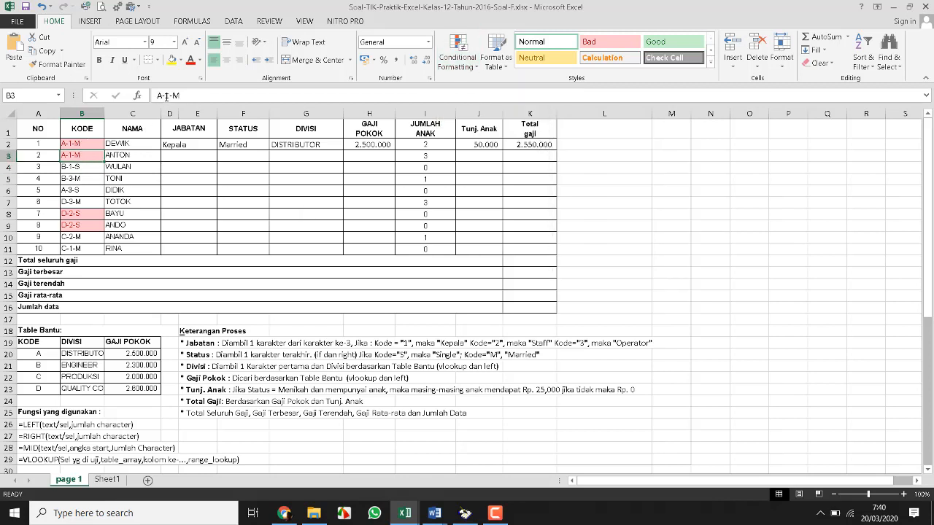
left_click(166, 95)
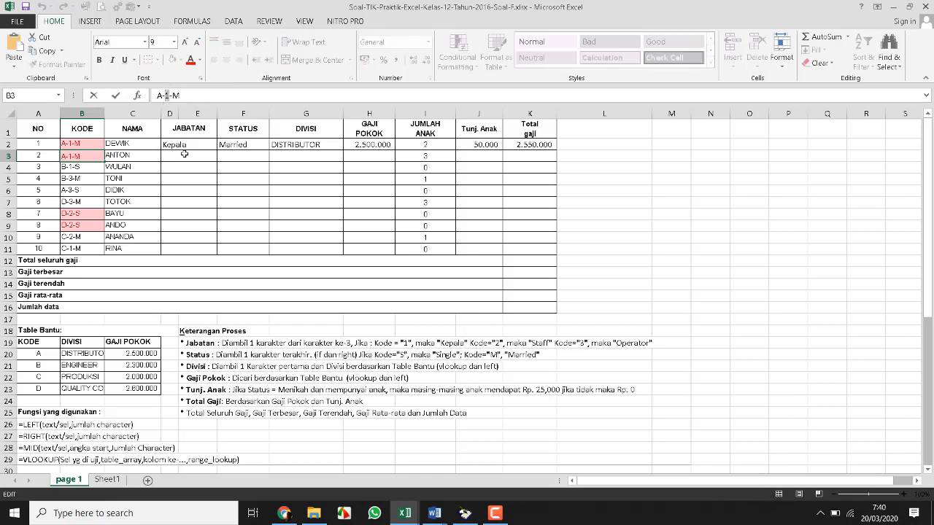
type("2")
key("Return")
Set the code in B9 to D-3-S so that it differs from the one in B8.
left_click(75, 224)
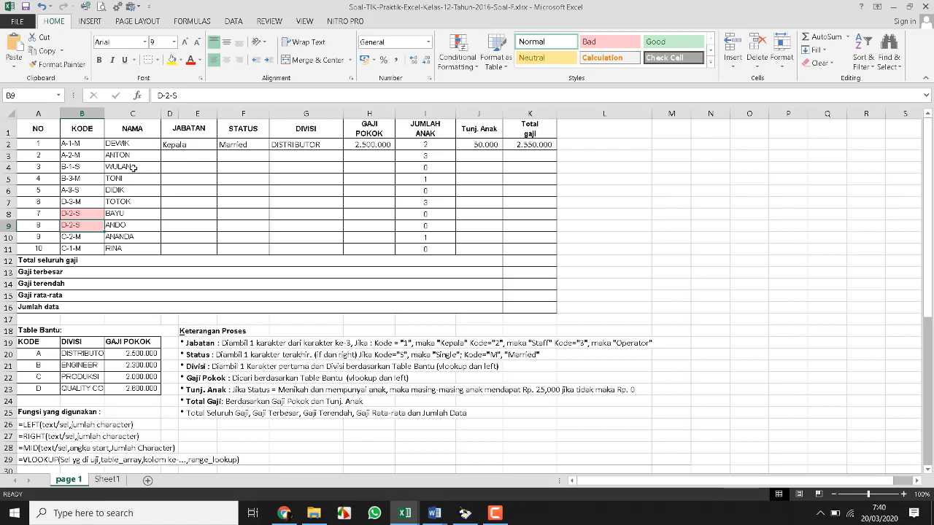
left_click(169, 95)
key("BackSpace")
type("3")
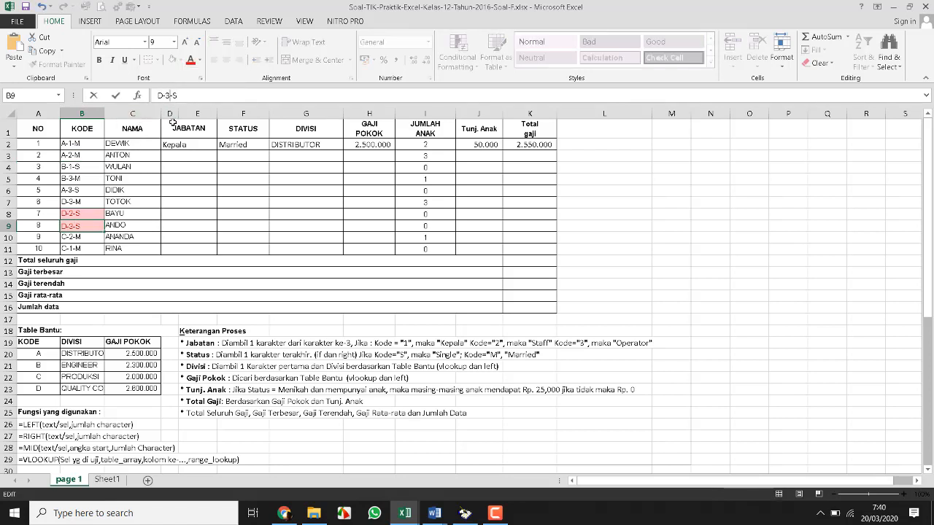
key("Return")
left_click(186, 228)
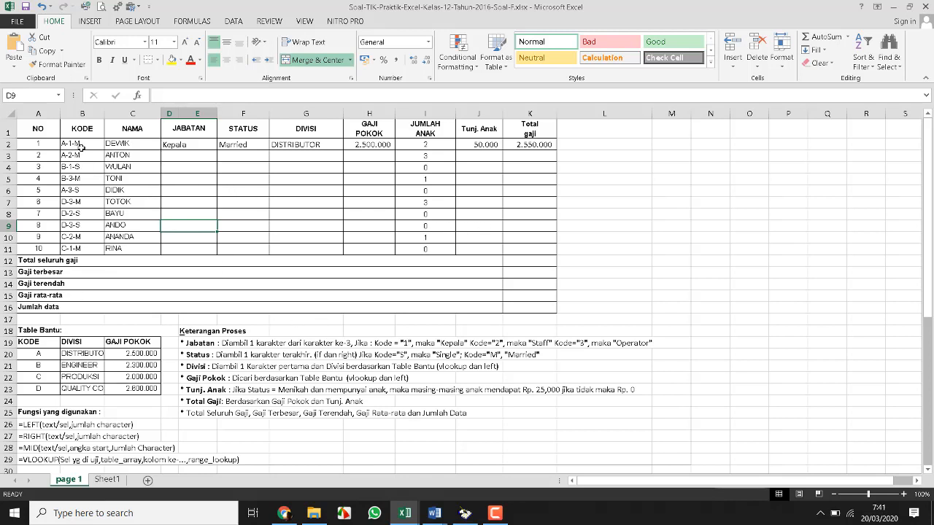
Start a Duplicate Values highlighting rule for the codes and names in B2:C11, targeting duplicate values.
left_click_drag(80, 146, 124, 248)
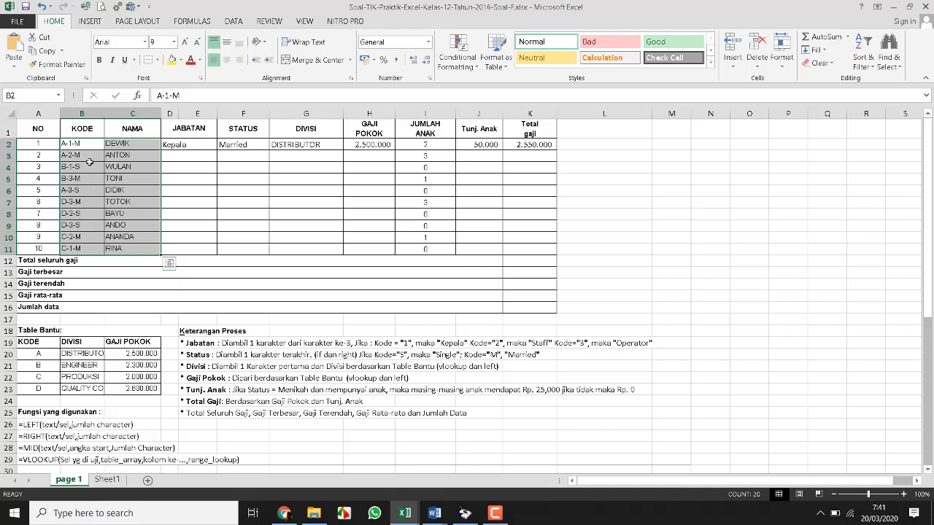
left_click(474, 69)
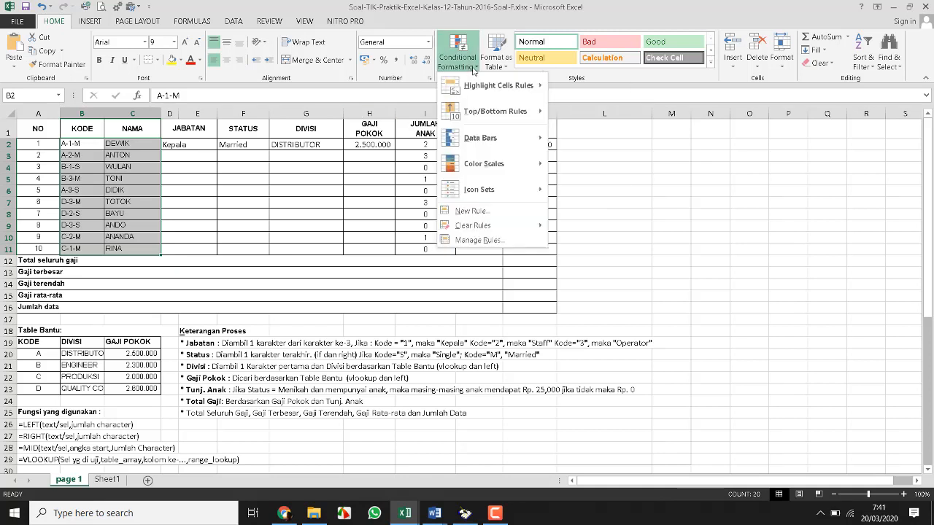
mouse_move(511, 91)
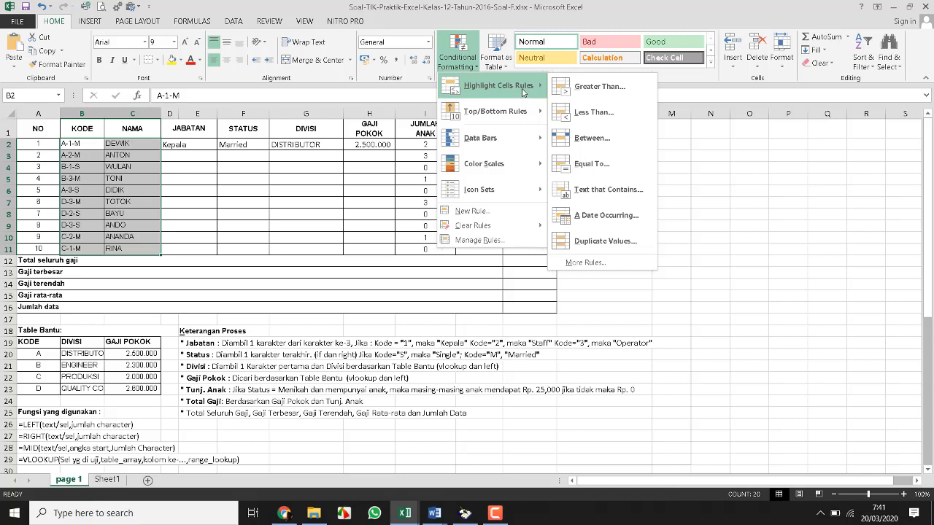
left_click(605, 243)
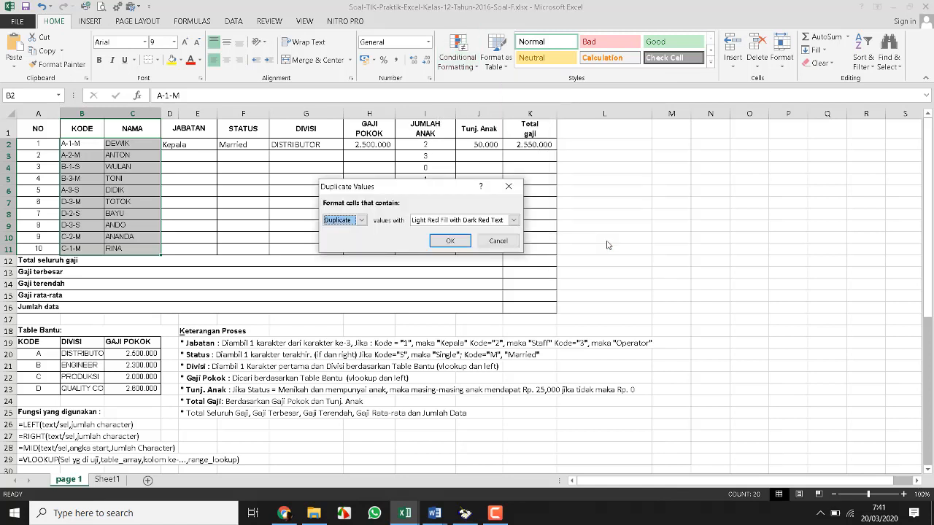
left_click_drag(437, 191, 557, 165)
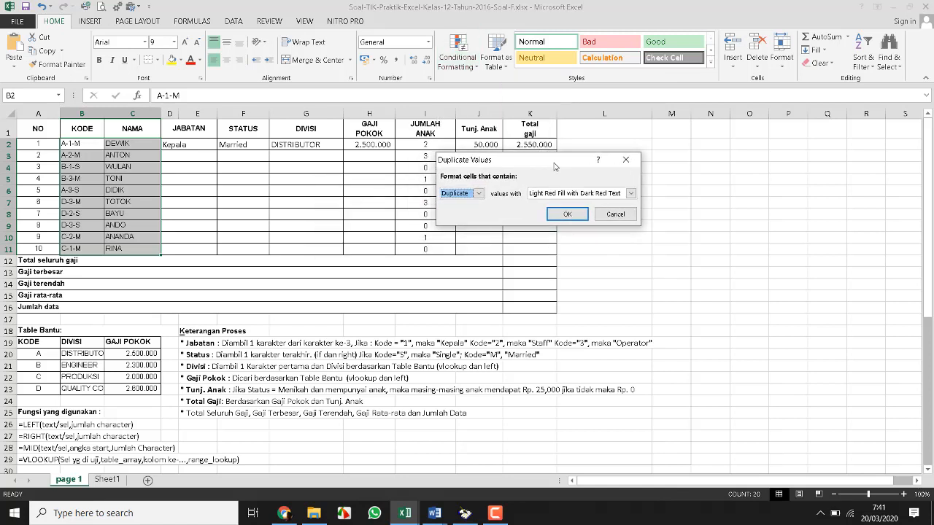
left_click(478, 194)
left_click(455, 204)
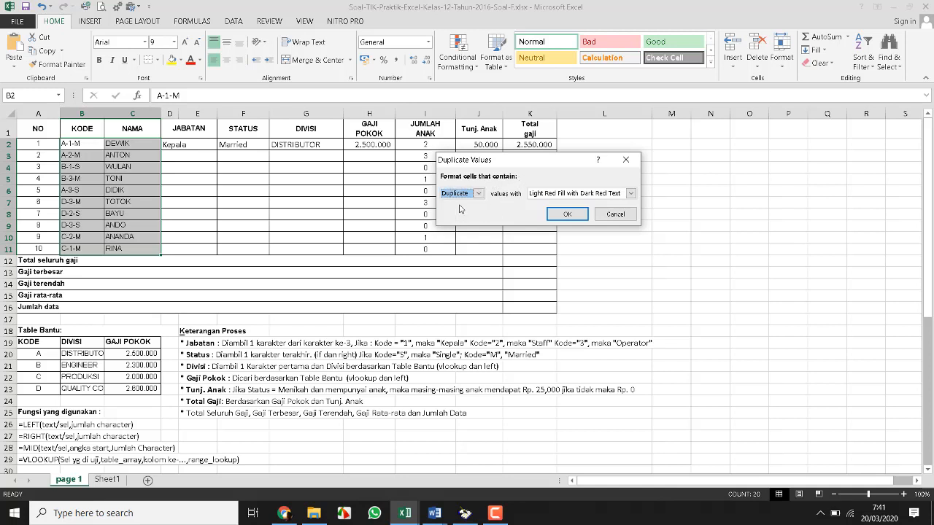
Set the format for duplicate values to Red Text and apply the rule.
left_click(630, 193)
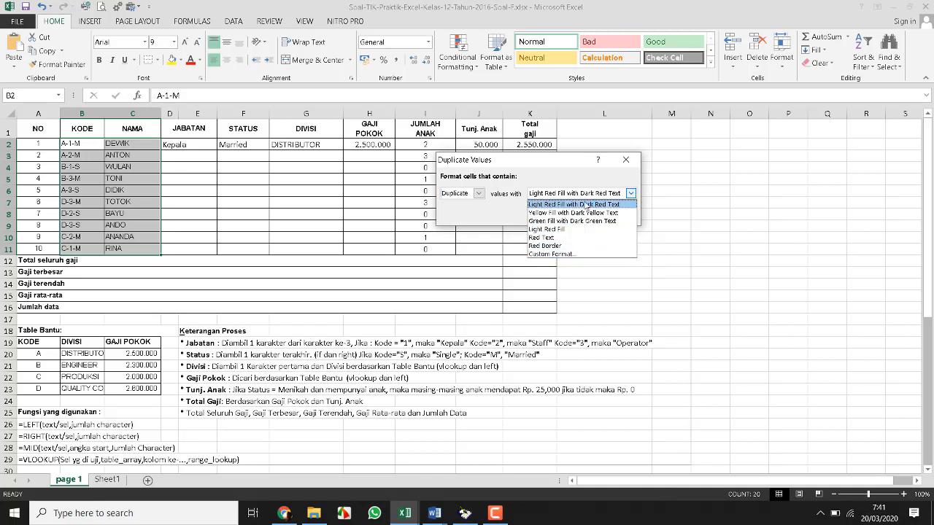
left_click(533, 206)
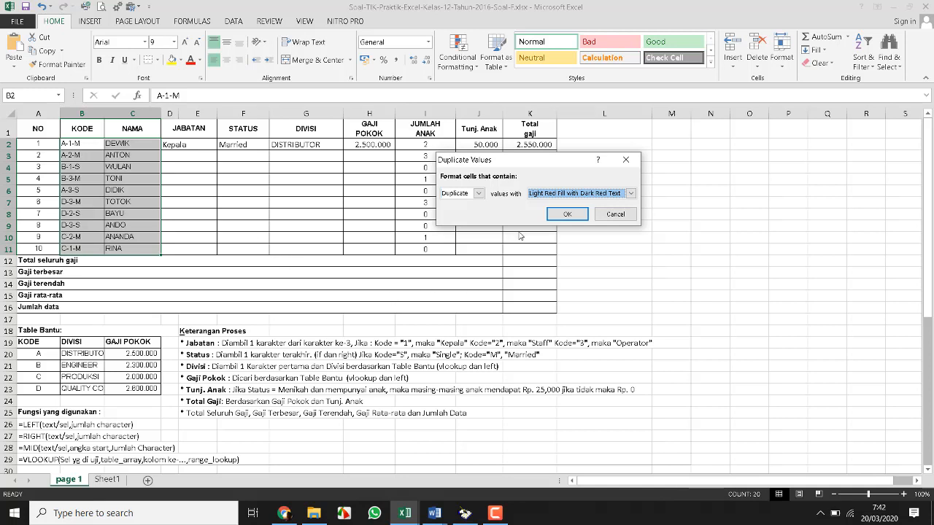
left_click(582, 198)
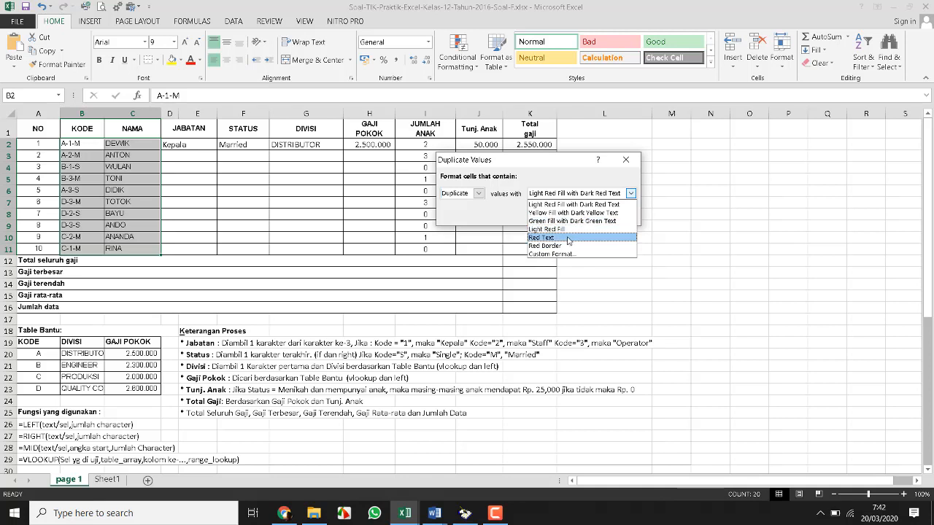
left_click(568, 238)
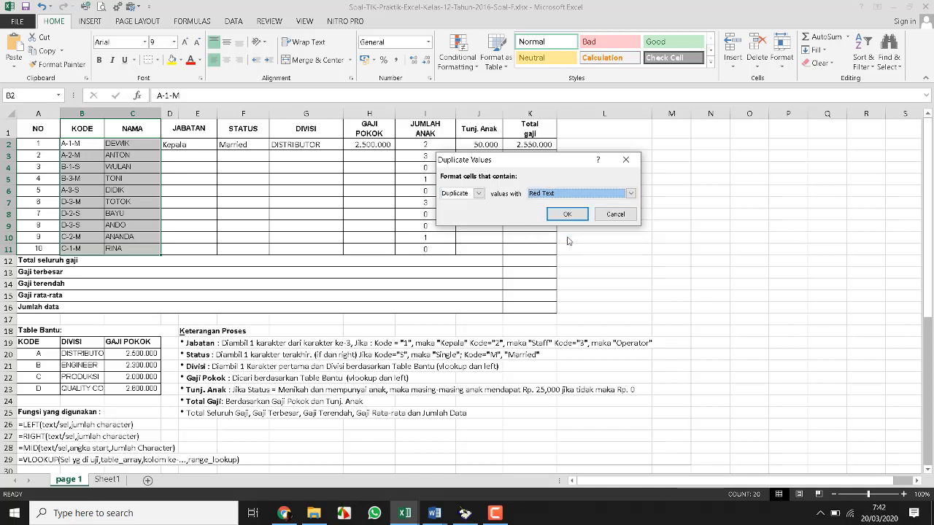
left_click(568, 215)
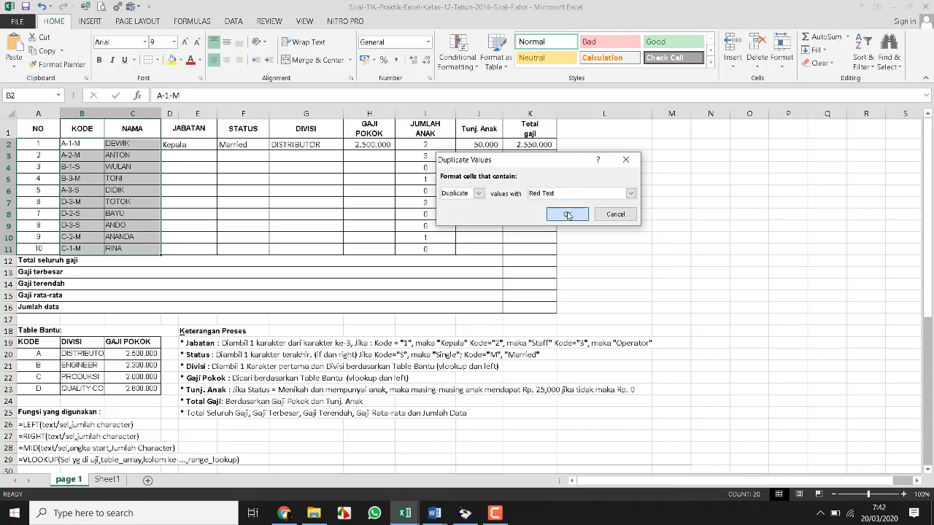
left_click(182, 239)
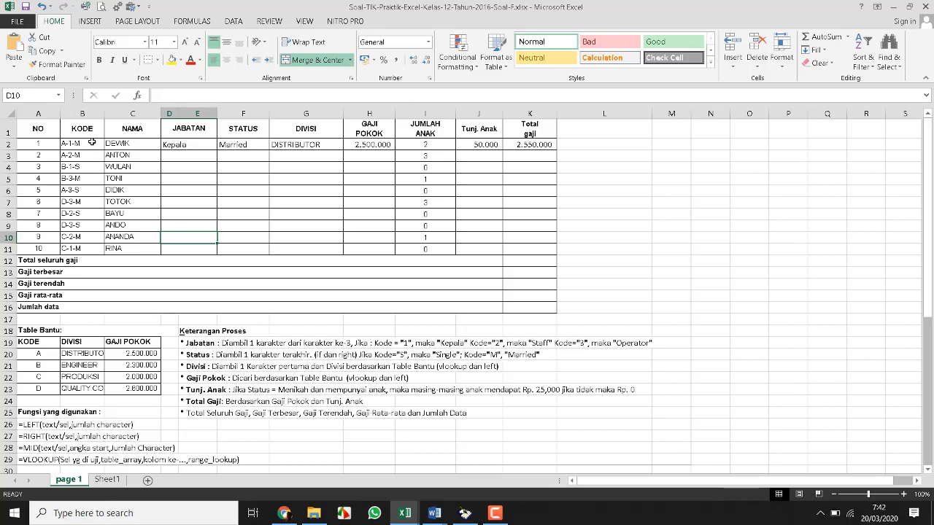
Set the code in B9 to D-3-m so that it duplicates the code in B7.
left_click(87, 228)
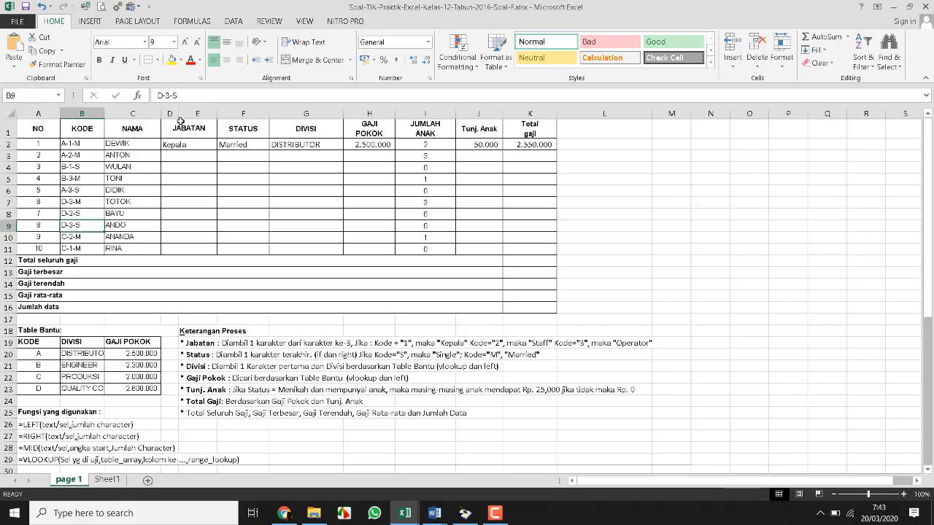
left_click(174, 95)
left_click_drag(177, 96, 178, 95)
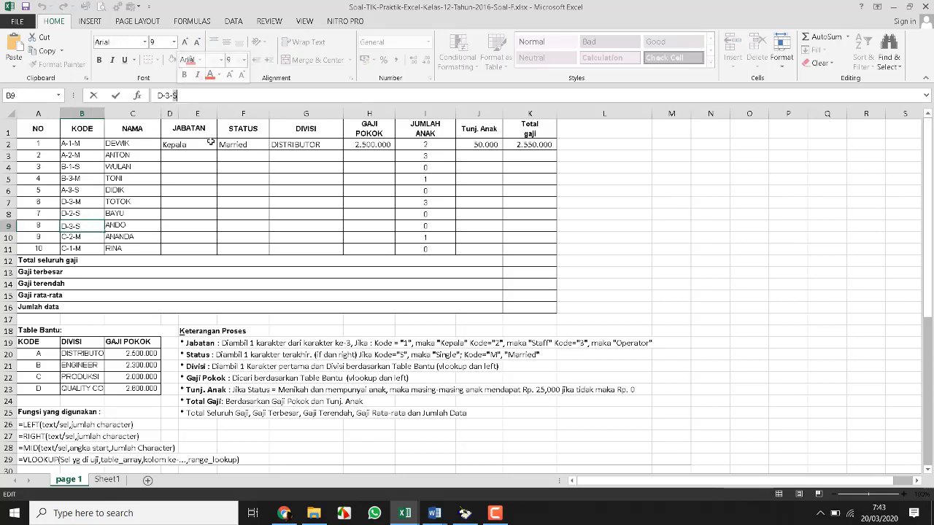
type("m")
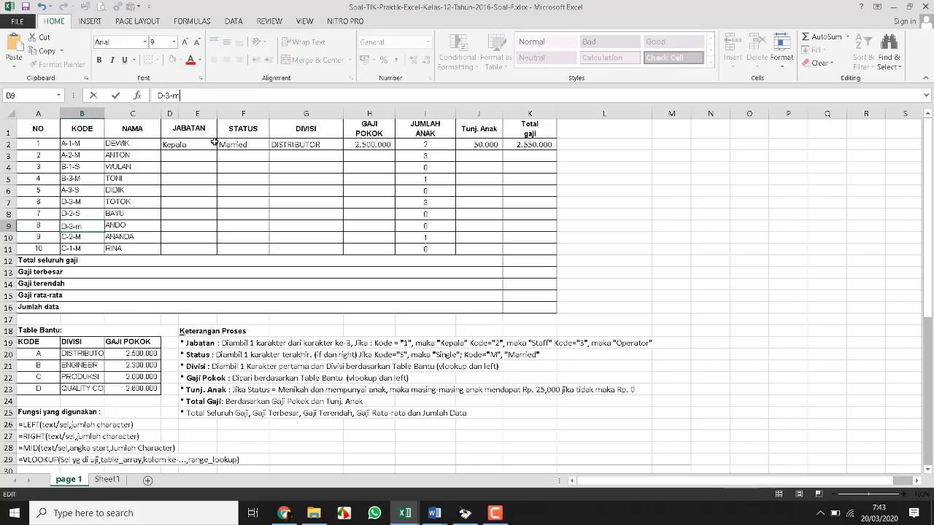
key("Return")
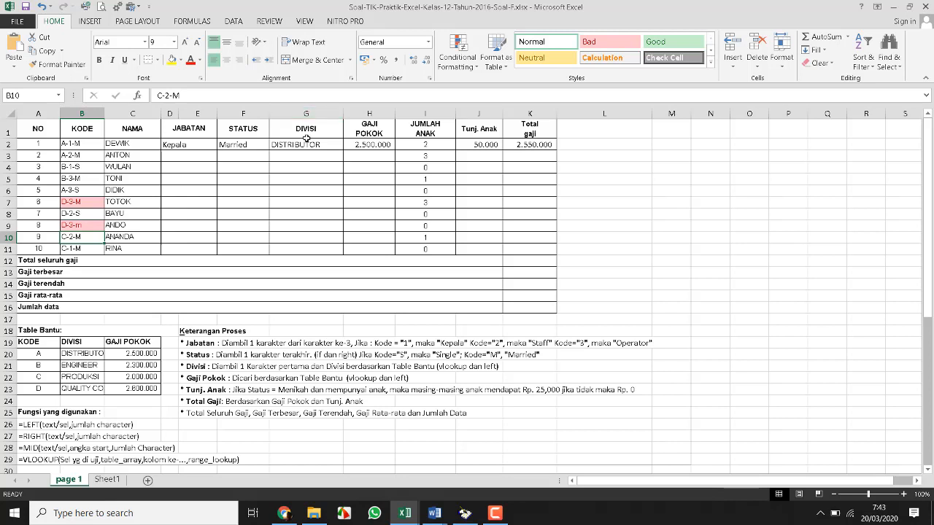
Clear the conditional formatting rules from the entire sheet.
left_click(474, 69)
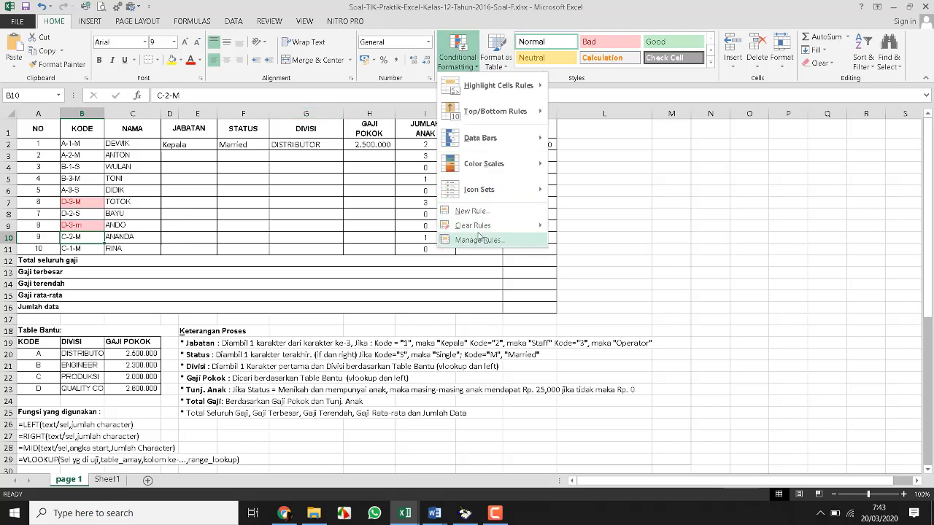
mouse_move(474, 226)
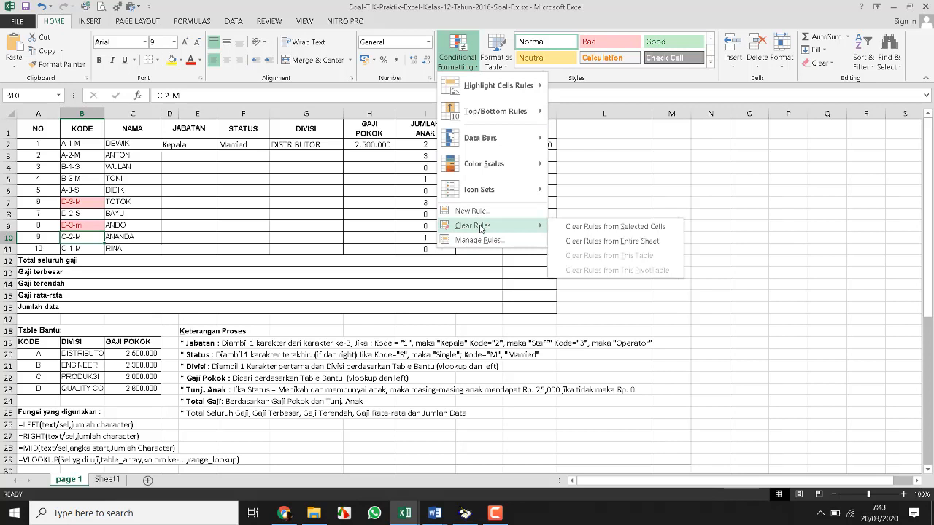
left_click(593, 241)
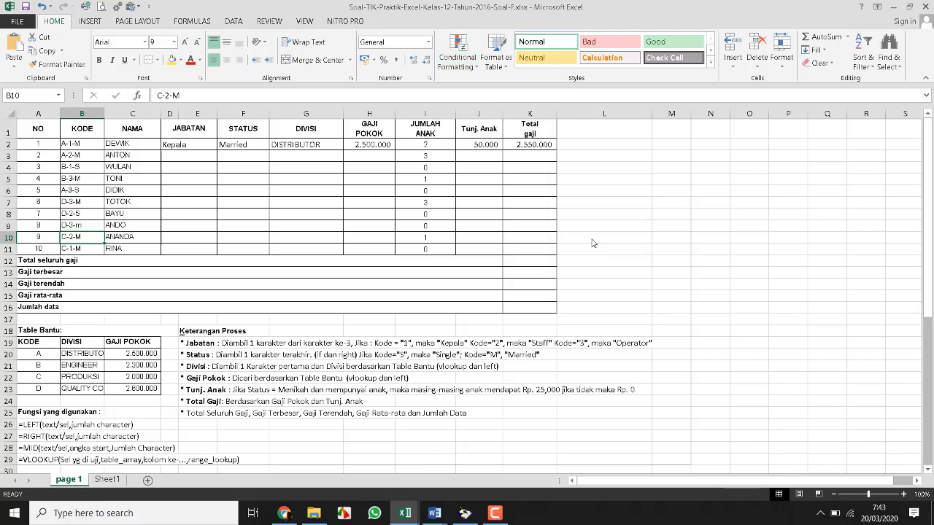
left_click(215, 296)
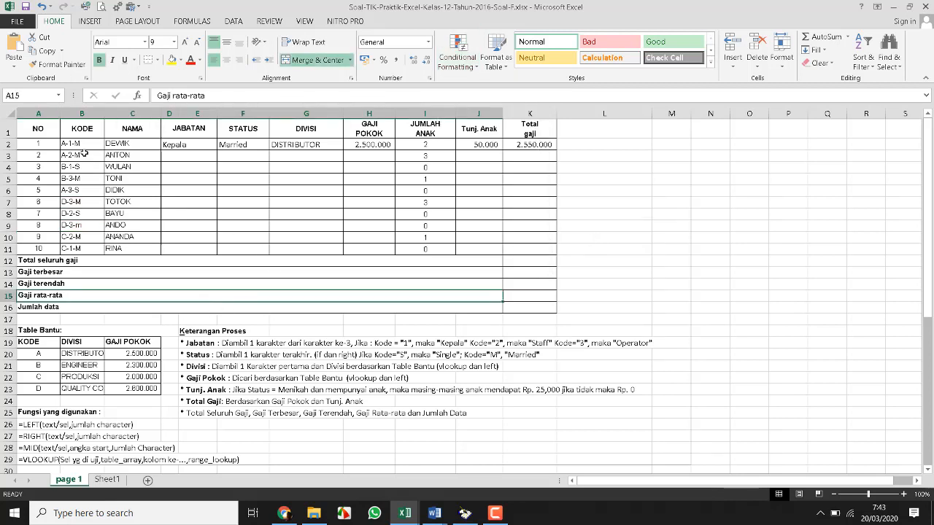
Start a Duplicate Values highlighting rule for the codes and names in B2:C11.
left_click_drag(80, 145, 141, 251)
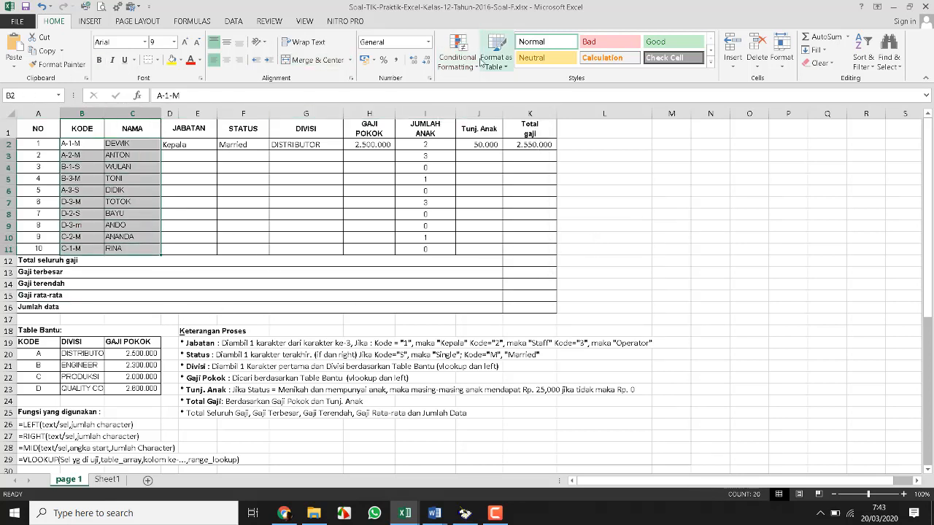
left_click(471, 66)
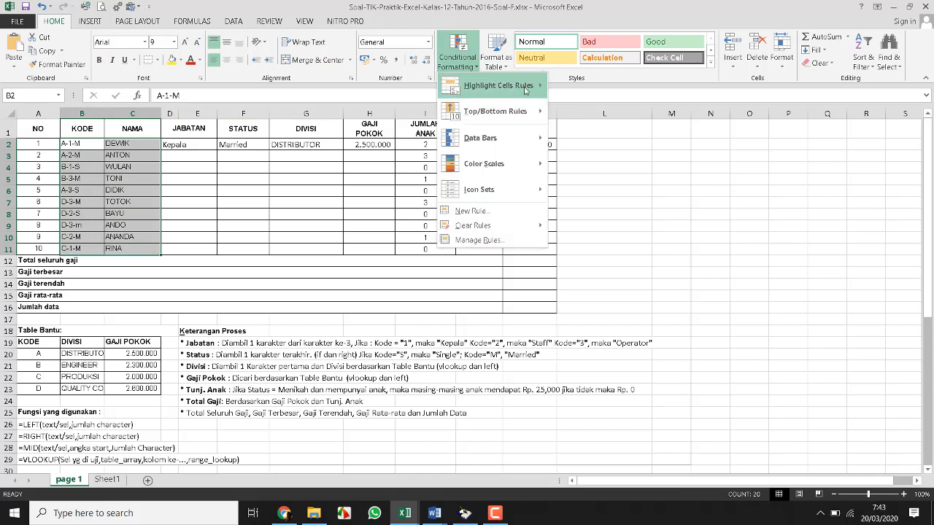
mouse_move(527, 88)
left_click(596, 242)
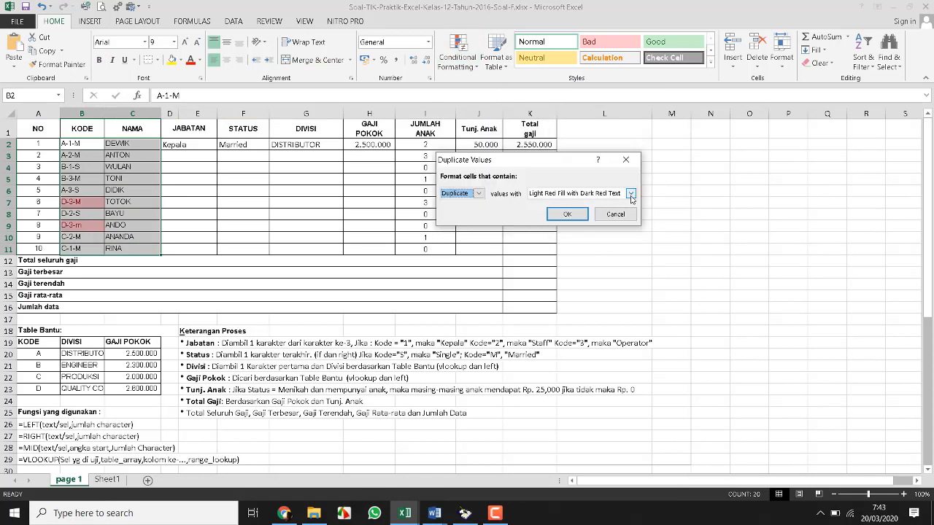
Preview duplicates with Red Text, Light Red Fill, Light Red Fill with Dark Red Text, and Green Fill with Dark Green Text.
left_click(630, 194)
left_click(553, 237)
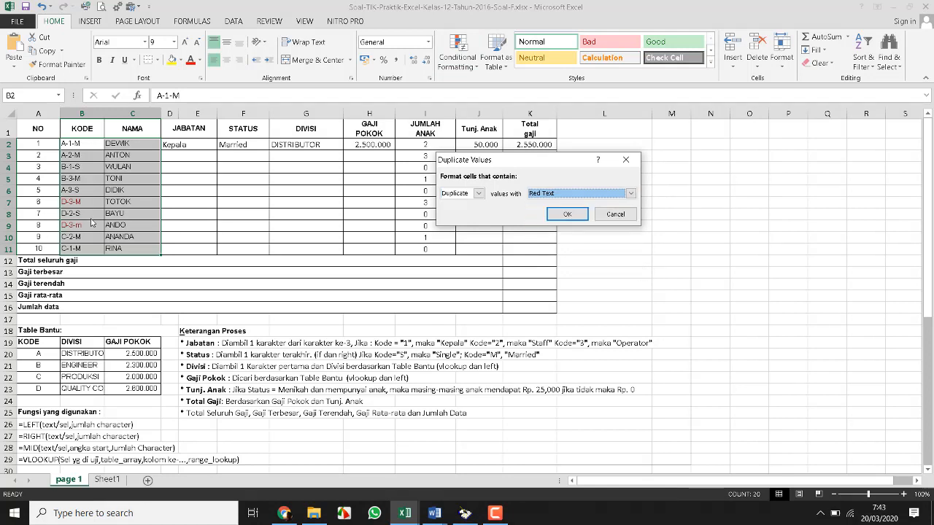
left_click(552, 195)
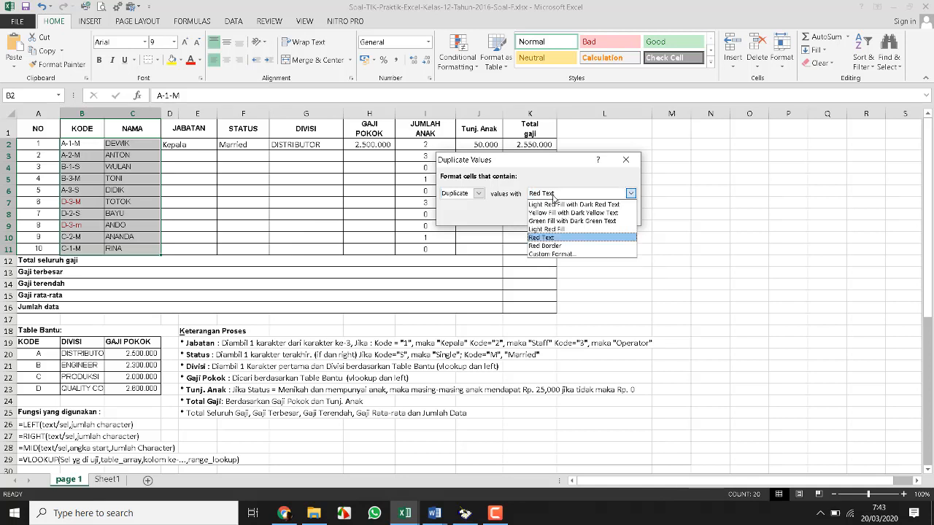
left_click(553, 232)
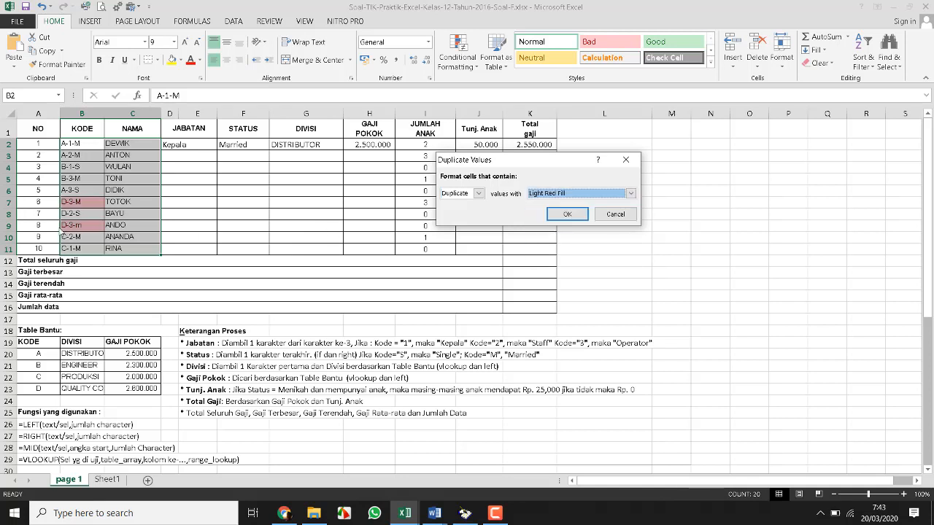
left_click(558, 194)
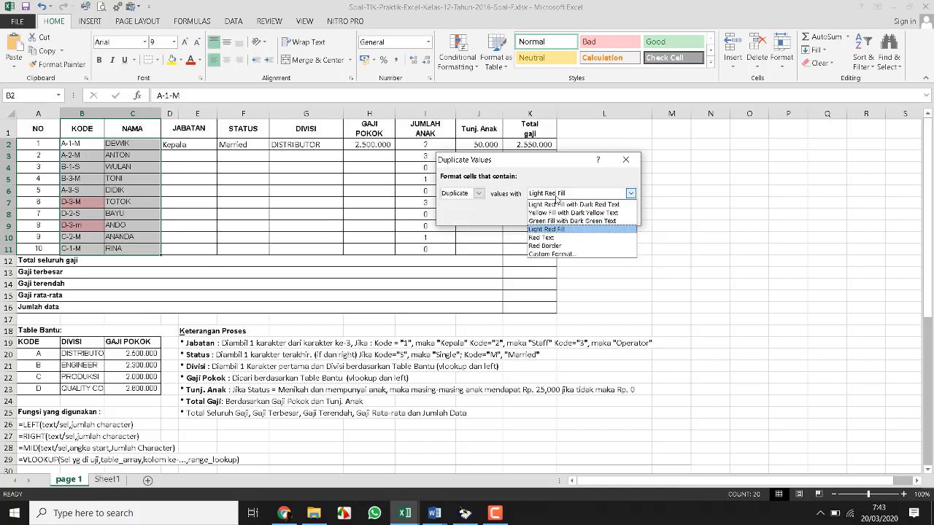
left_click(557, 203)
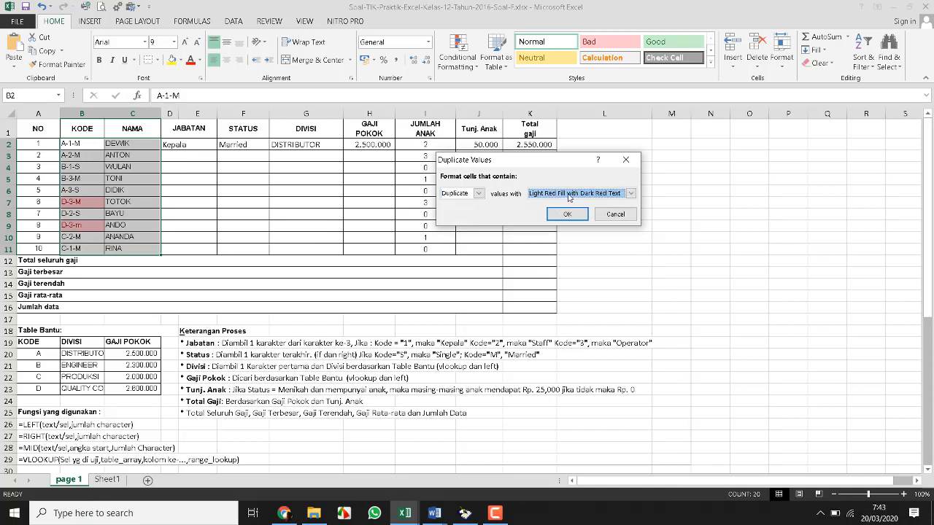
left_click(570, 194)
left_click(566, 221)
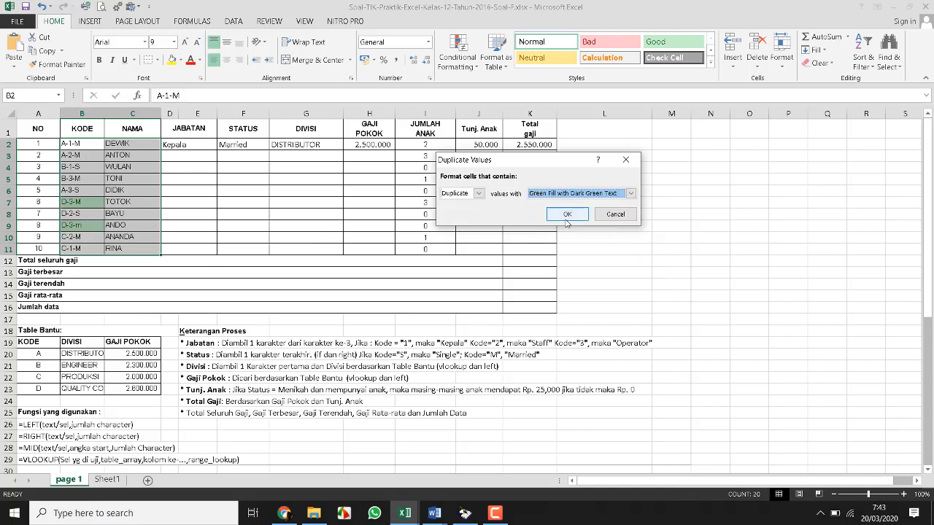
Choose a custom format for the duplicate values and set its background fill to standard green.
left_click(575, 194)
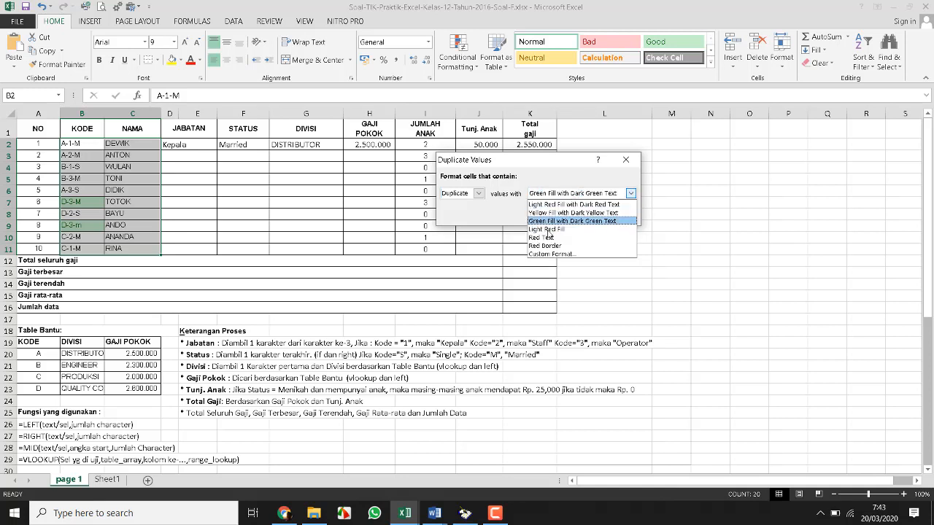
left_click(549, 254)
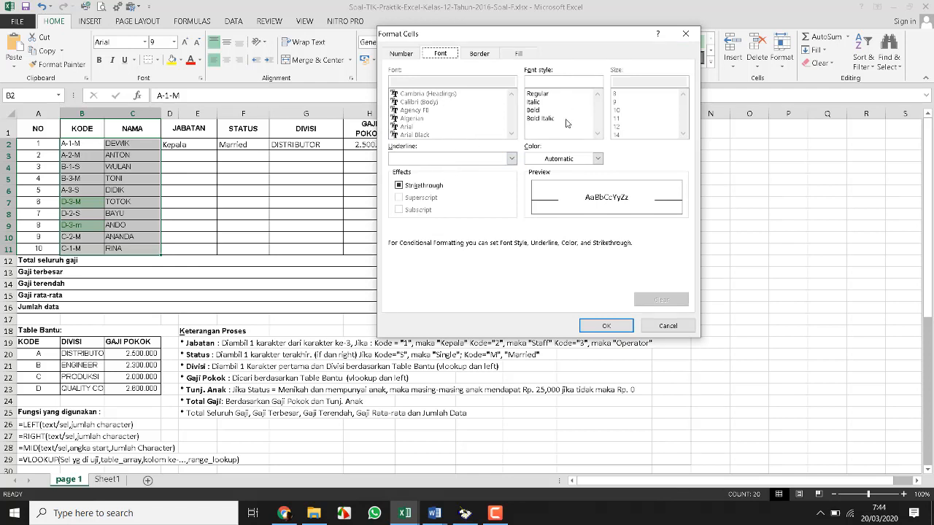
left_click(520, 54)
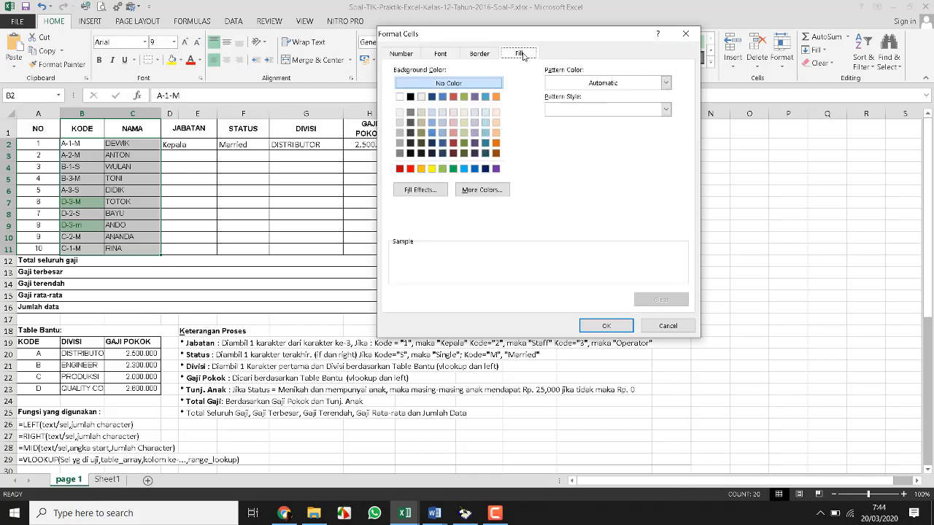
left_click(453, 169)
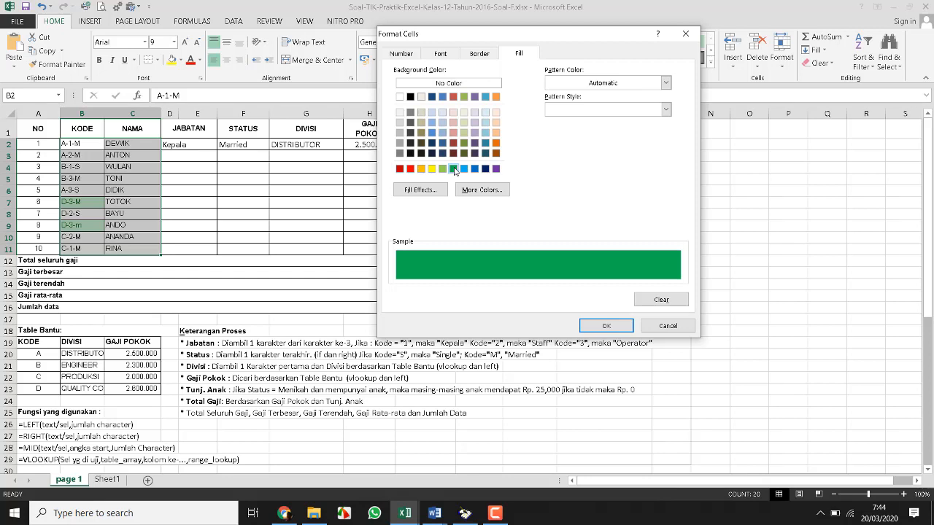
Set the custom format's font color to black and apply the duplicate values rule.
left_click(441, 53)
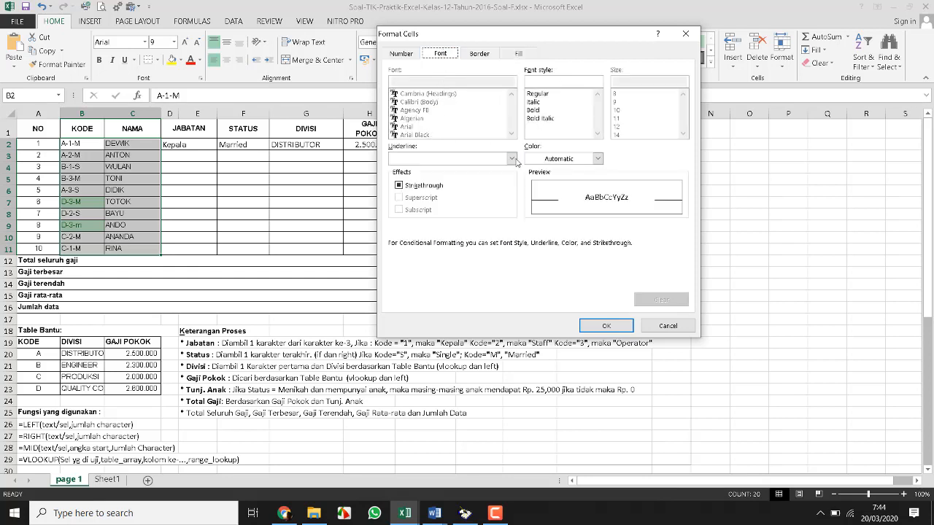
left_click(568, 158)
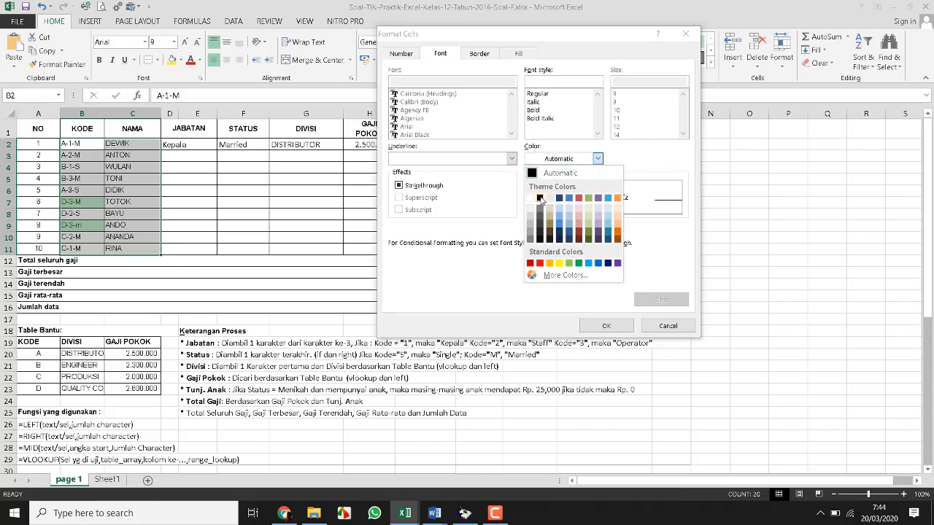
left_click(540, 199)
left_click(606, 325)
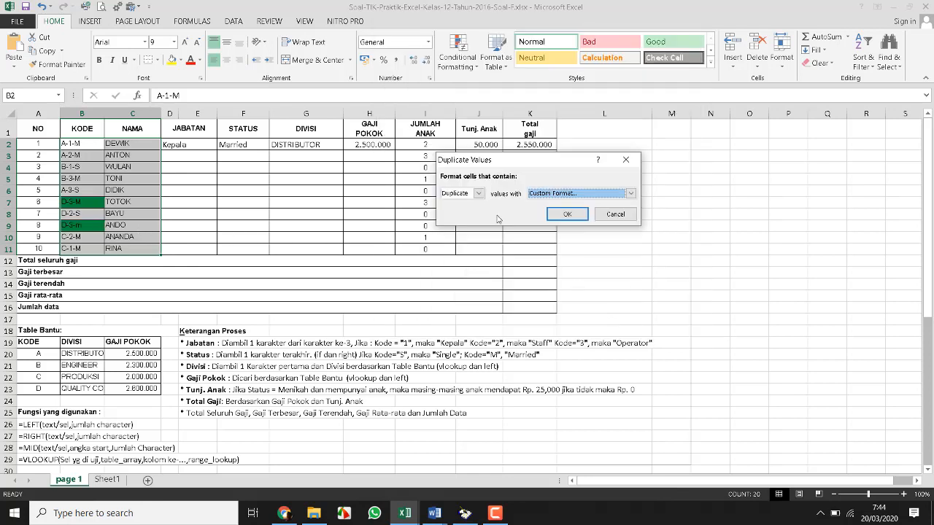
left_click(567, 215)
left_click(170, 225)
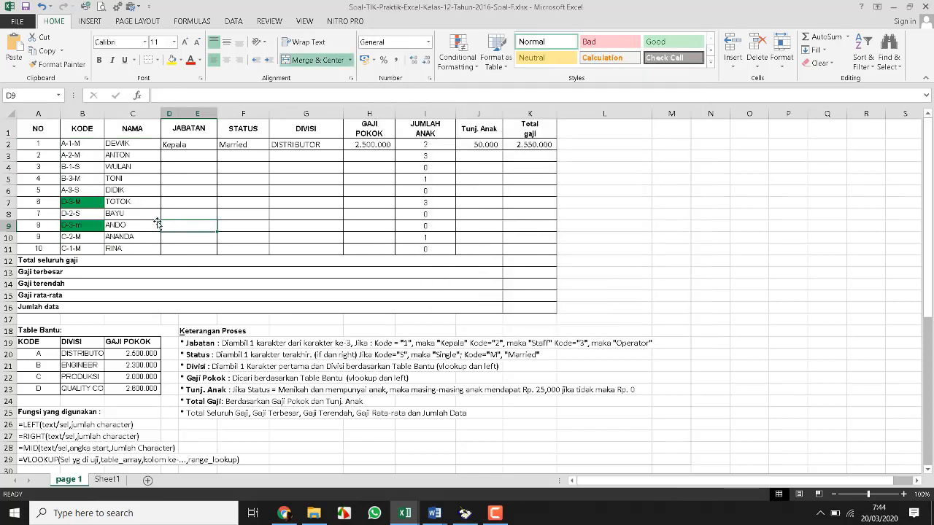
Set the code in B3 to A-1-M so that it duplicates the code in B2.
left_click(69, 166)
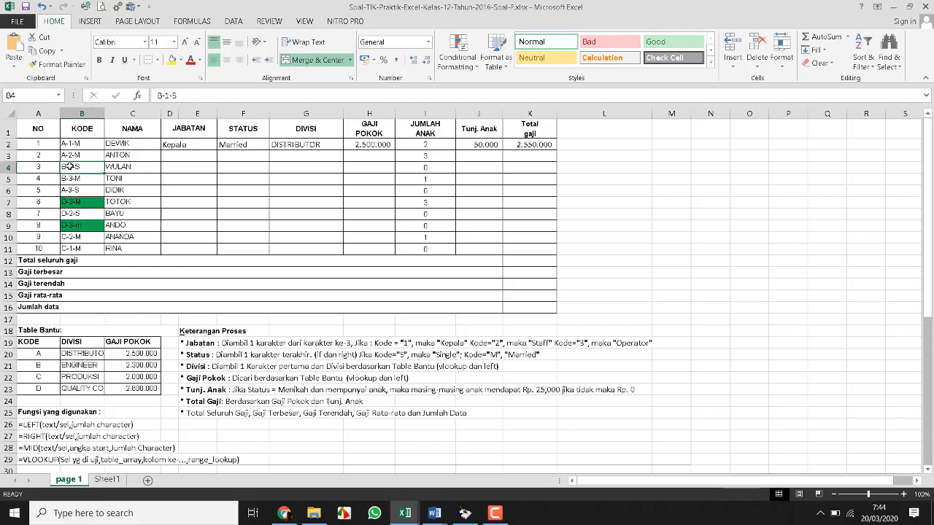
left_click(77, 157)
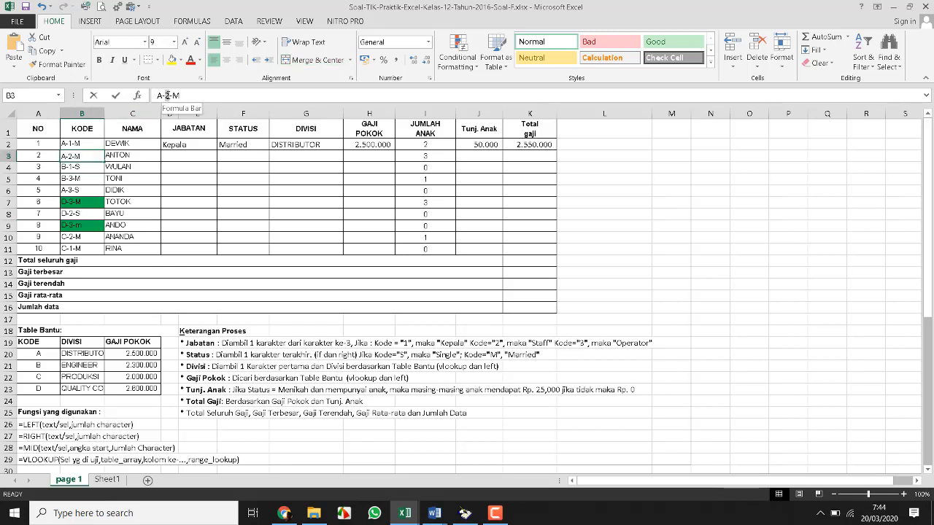
left_click(167, 94)
key("BackSpace")
type("1")
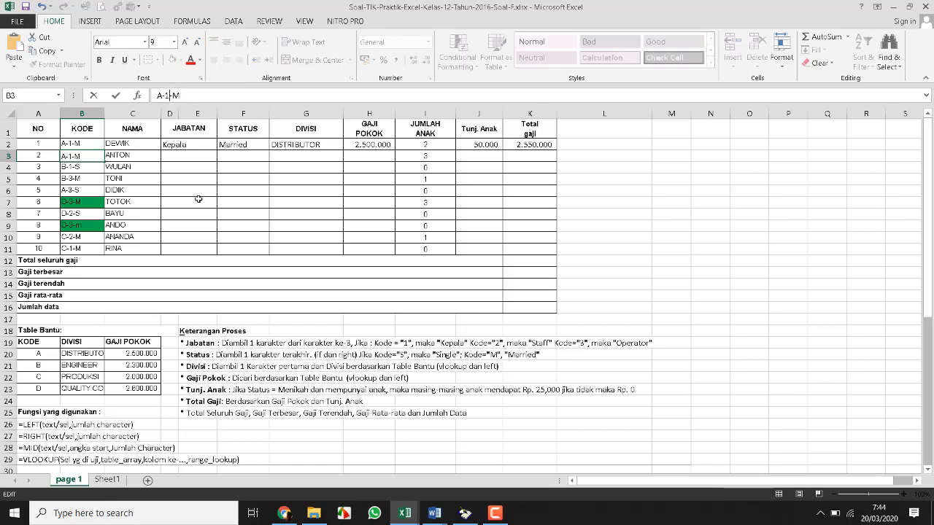
key("Return")
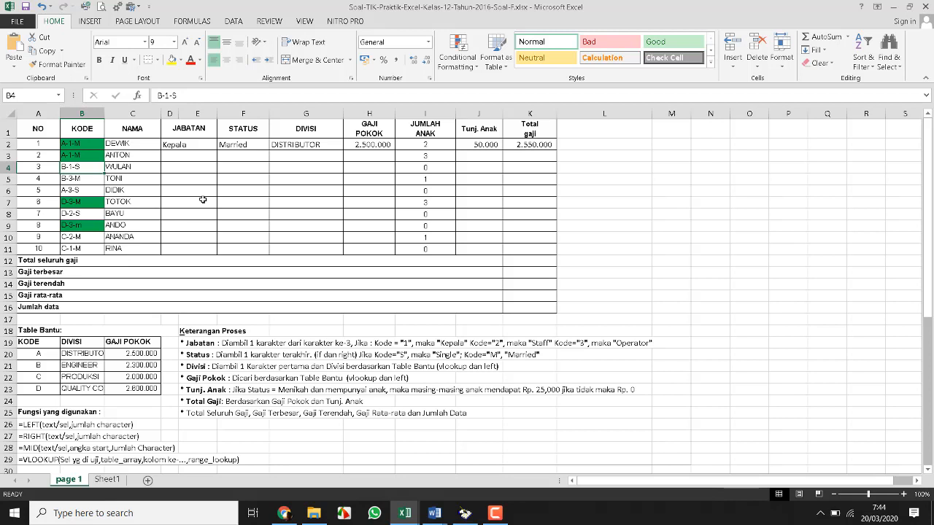
Remove the green duplicate highlighting by clearing the conditional formatting rules from the entire sheet.
left_click(156, 229)
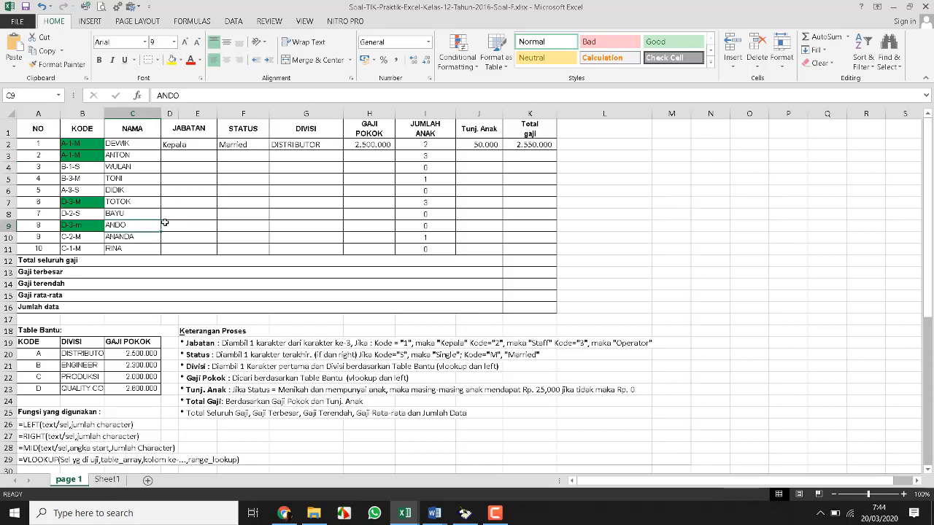
left_click(464, 70)
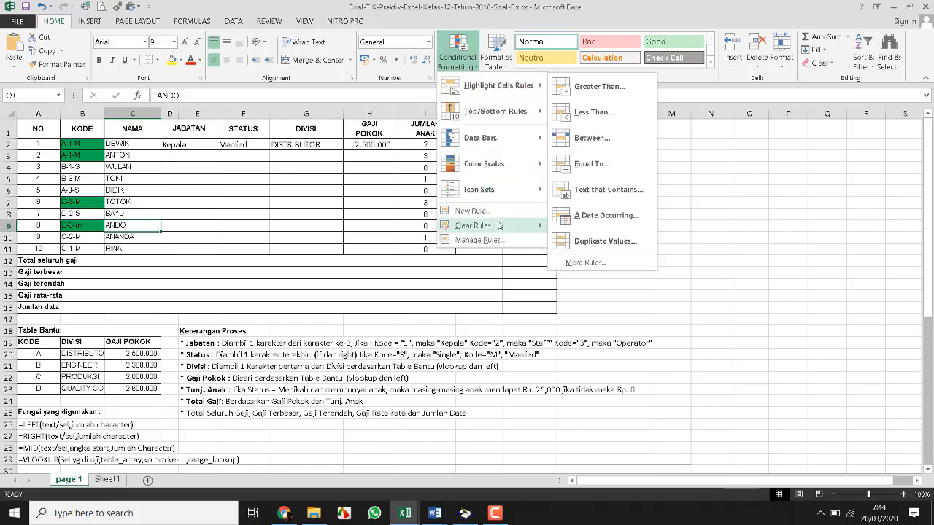
mouse_move(474, 232)
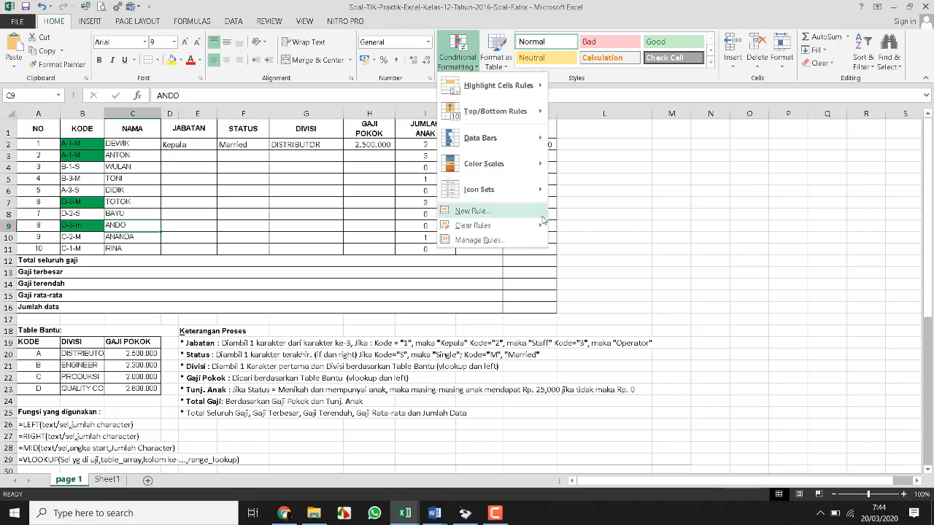
mouse_move(543, 225)
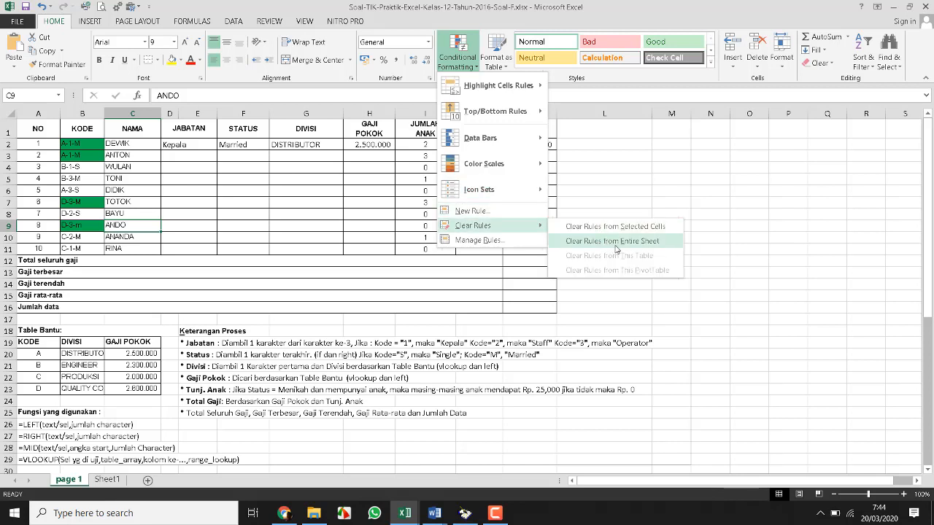
left_click(615, 248)
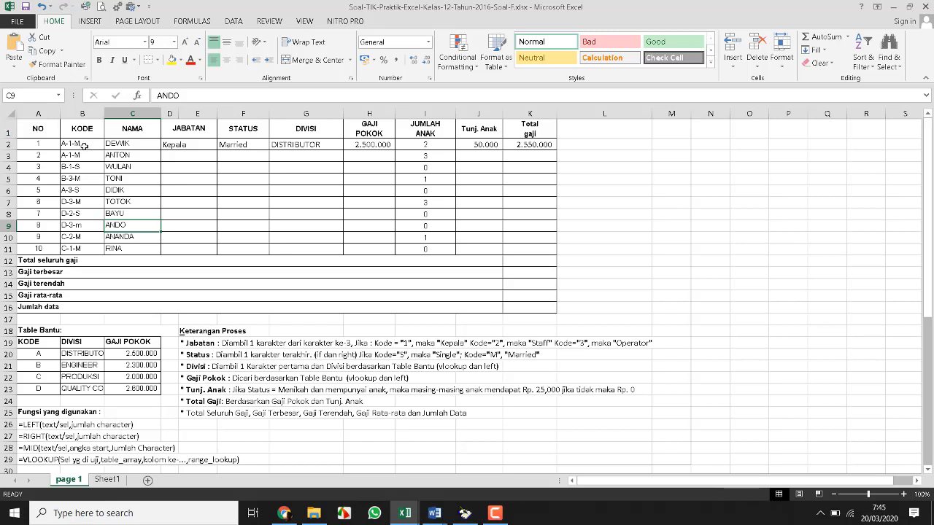
Highlight the duplicate values among the codes and names in B2:C11 with the preset Light Red Fill format.
mouse_move(86, 145)
left_mouse_down()
mouse_move(127, 211)
mouse_move(137, 251)
left_mouse_up()
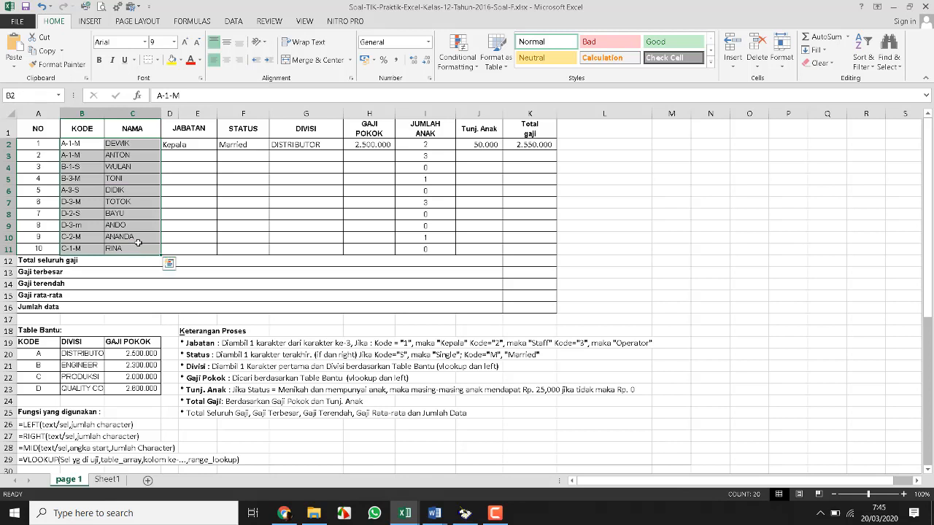
left_click(477, 70)
mouse_move(478, 88)
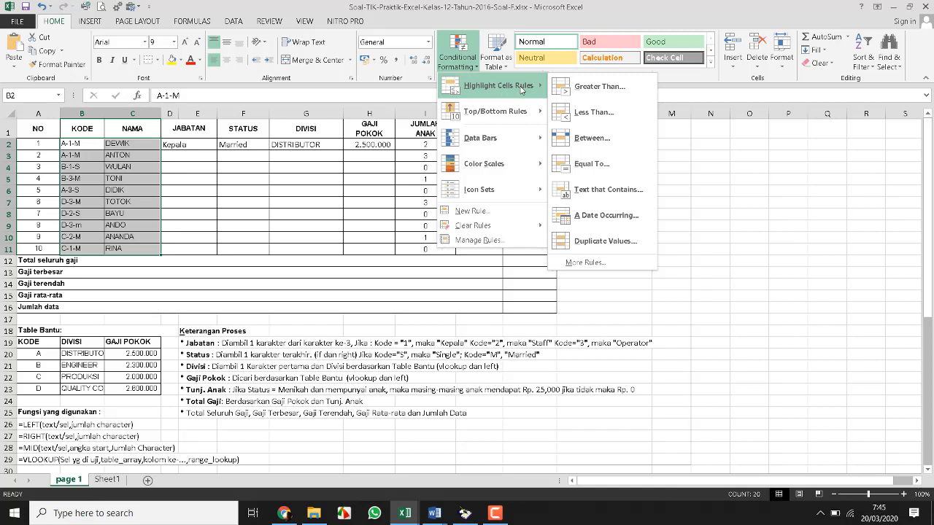
left_click(620, 248)
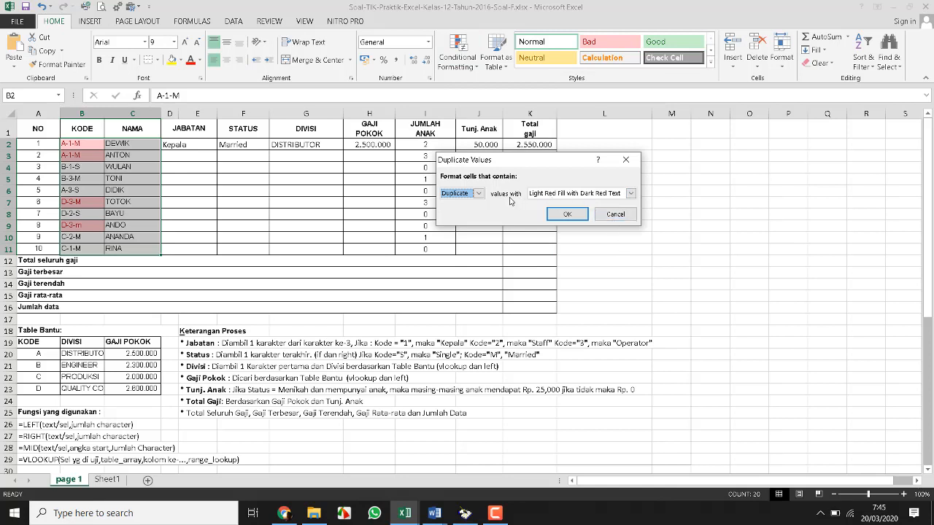
left_click(612, 195)
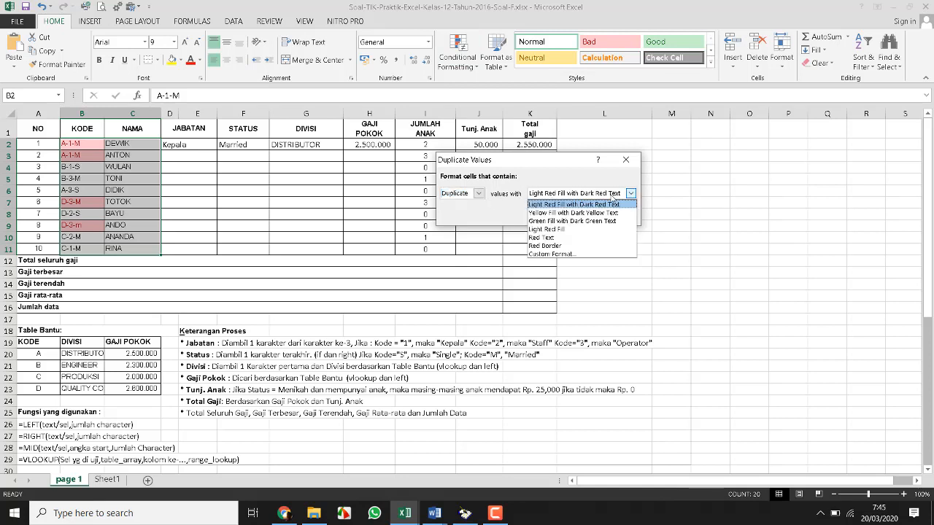
left_click(613, 195)
left_click(613, 195)
left_click(558, 230)
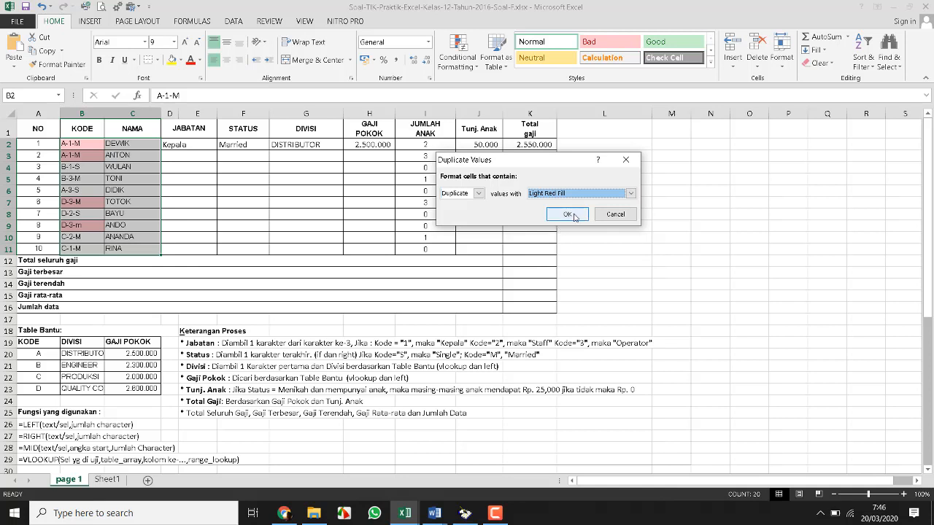
left_click(574, 216)
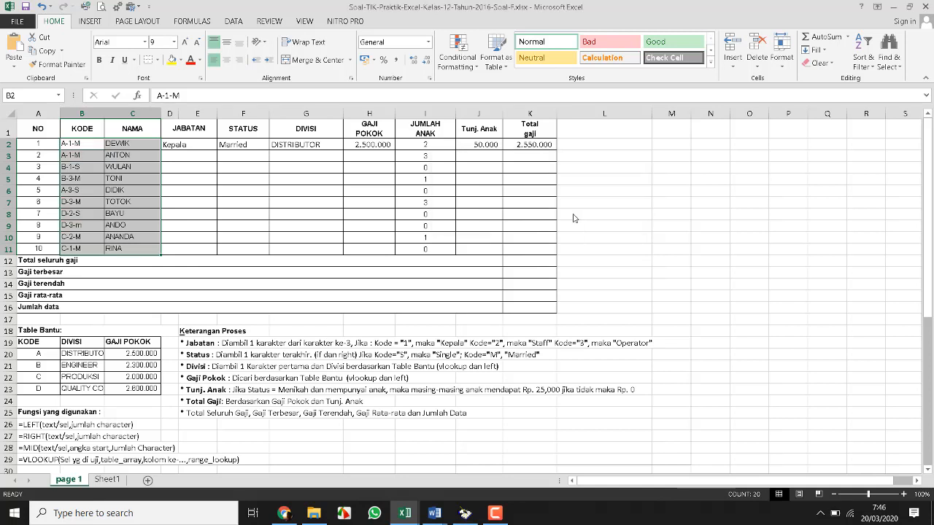
left_click(222, 223)
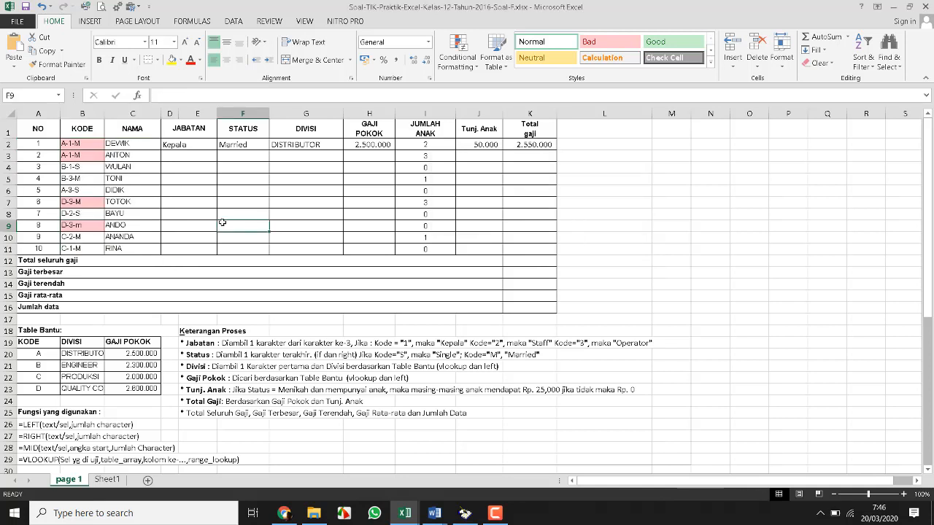
left_click(97, 190)
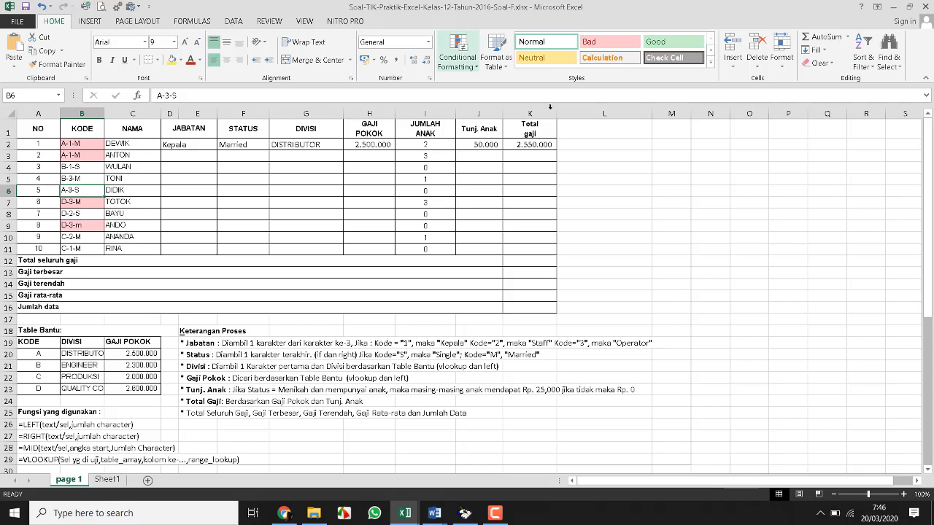
left_click(468, 69)
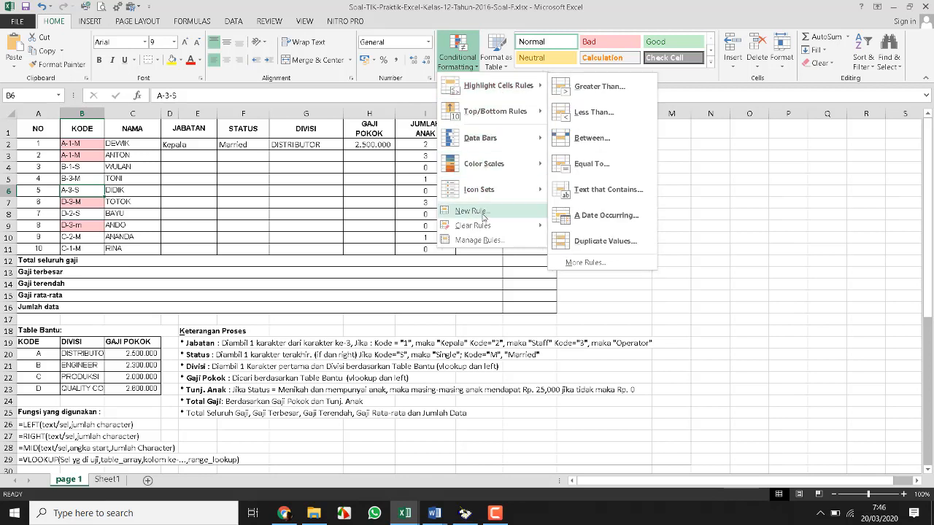
left_click(185, 185)
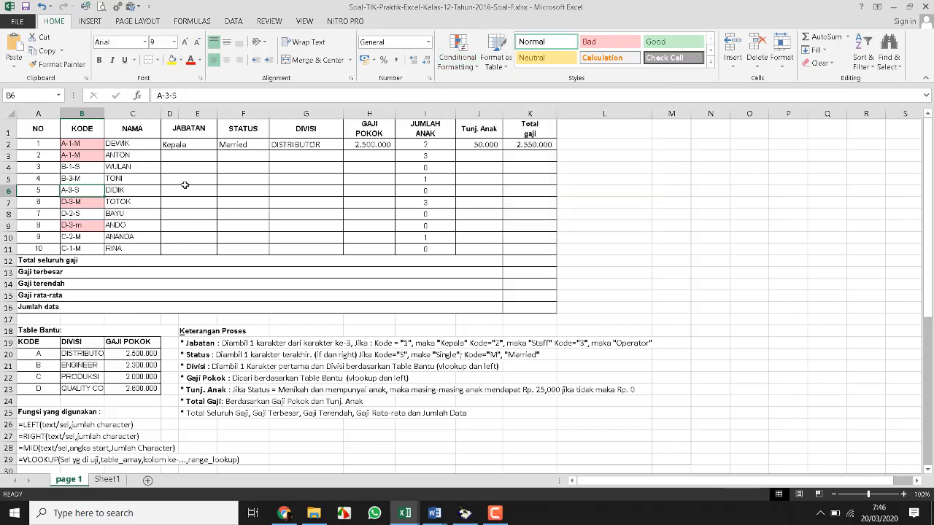